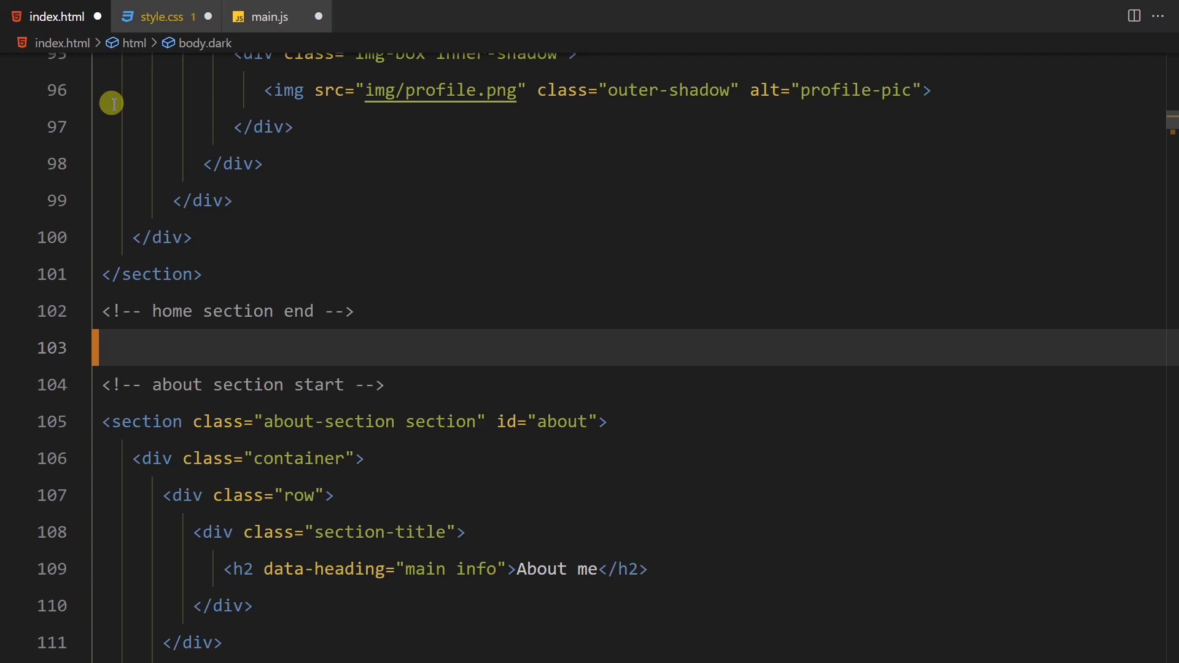
pyautogui.write('a')
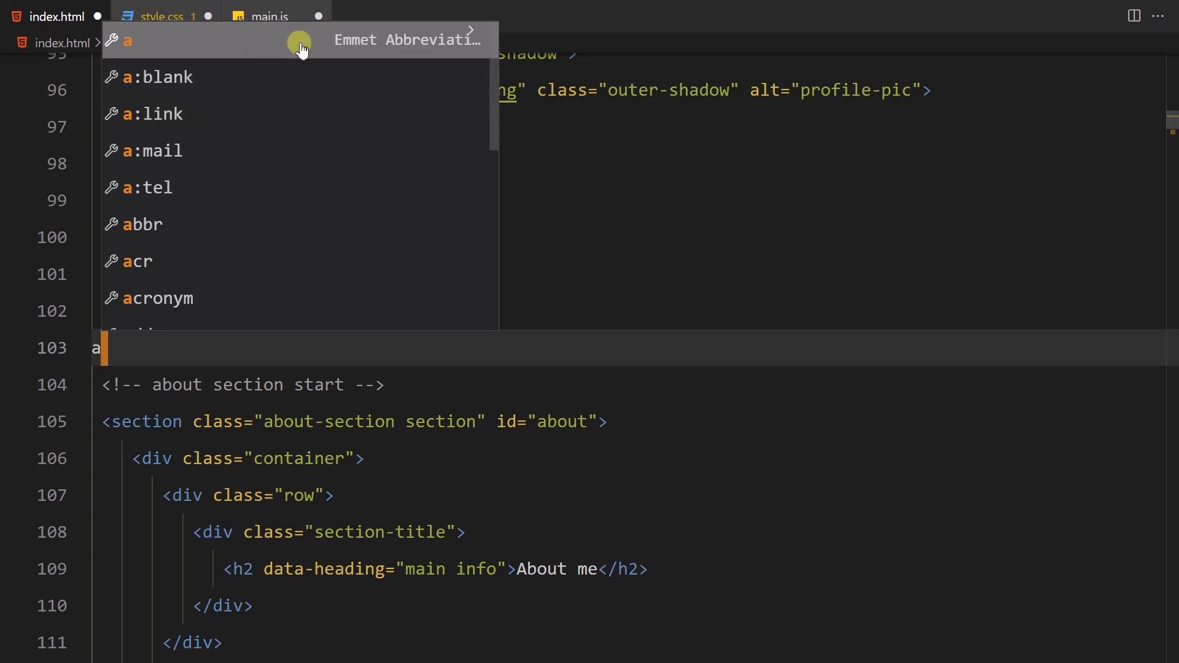
# Browse the Emmet suggestions for 'a' and expand it into a link tag.
pyautogui.press('Down')
pyautogui.press('Down')
pyautogui.press('Down')
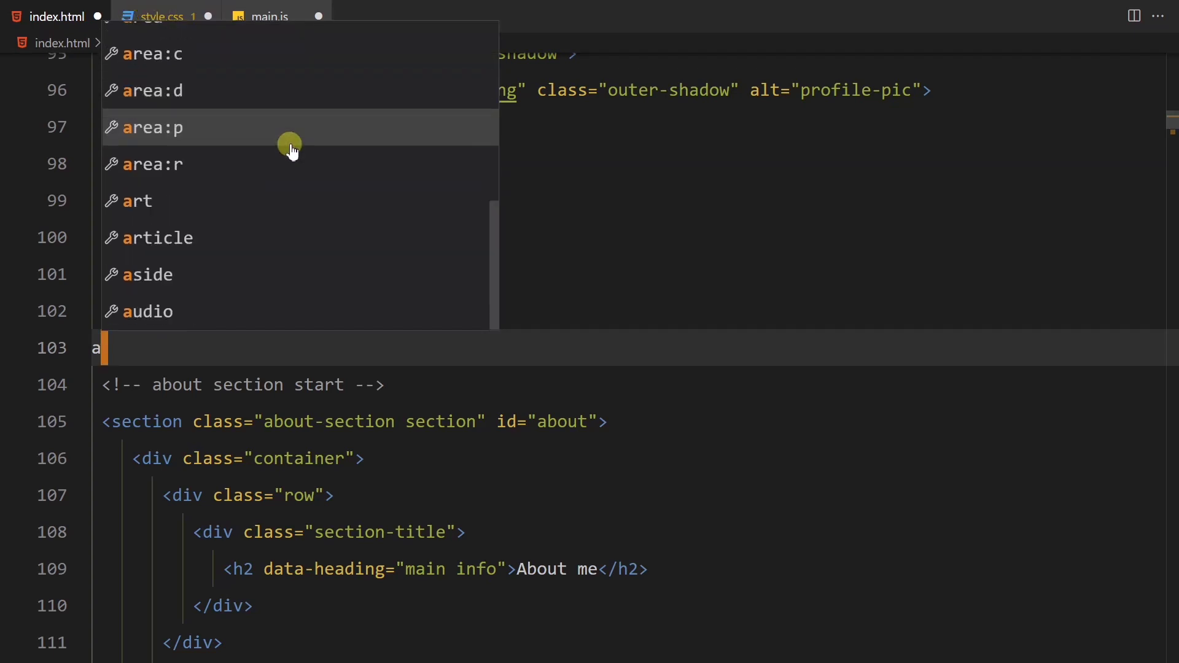
pyautogui.scroll(5, 306, 240)
pyautogui.scroll(5, 307, 240)
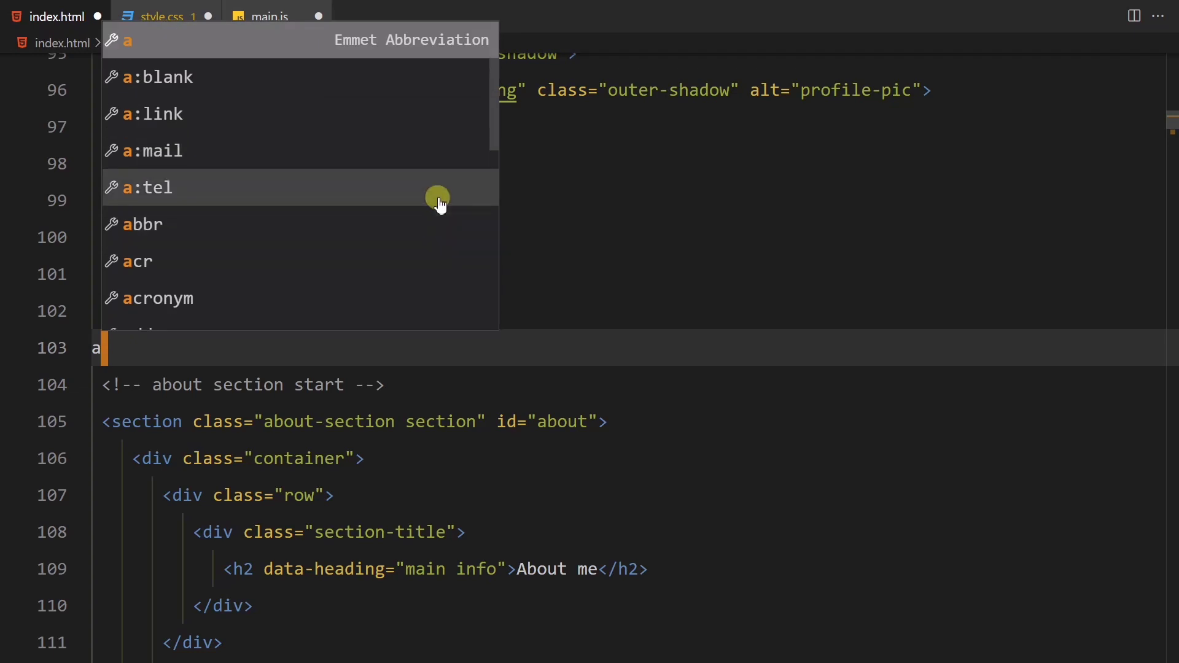
pyautogui.press('Down')
pyautogui.press('Down')
pyautogui.press('Down')
pyautogui.press('Up')
pyautogui.press('Up')
pyautogui.press('Down')
pyautogui.press('Up')
pyautogui.press('Tab')
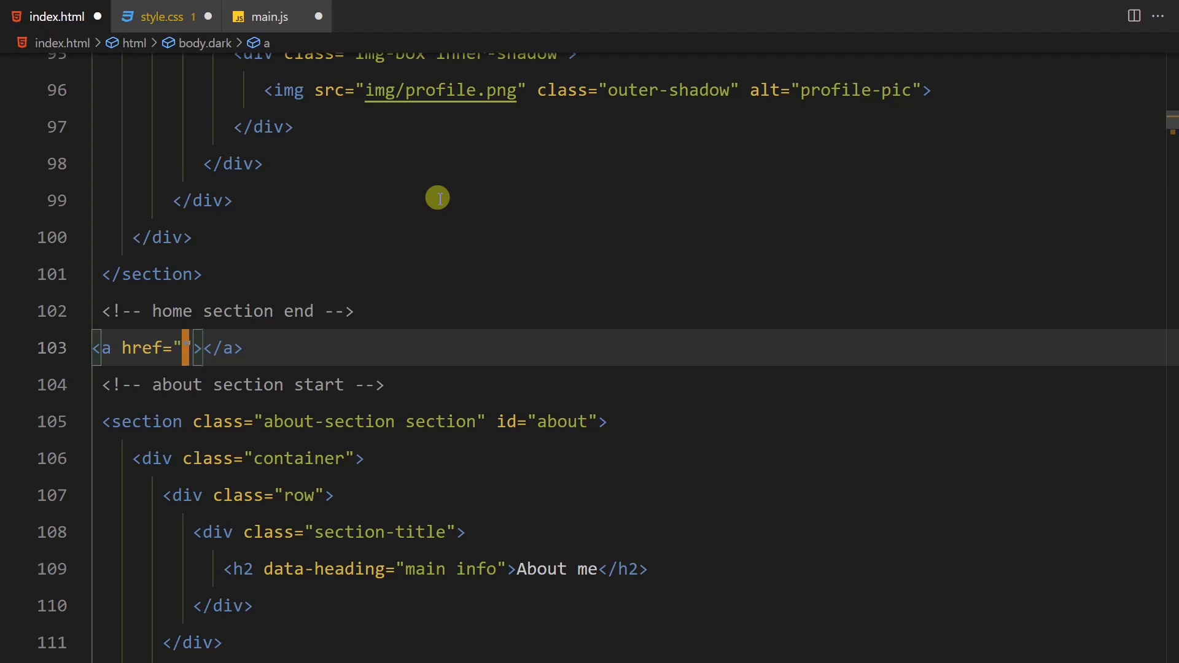
pyautogui.write('#')
# Delete the link tag again, then accept the background-color suggestion in style.css.
pyautogui.hotkey('ctrl', 'shift', 'k')
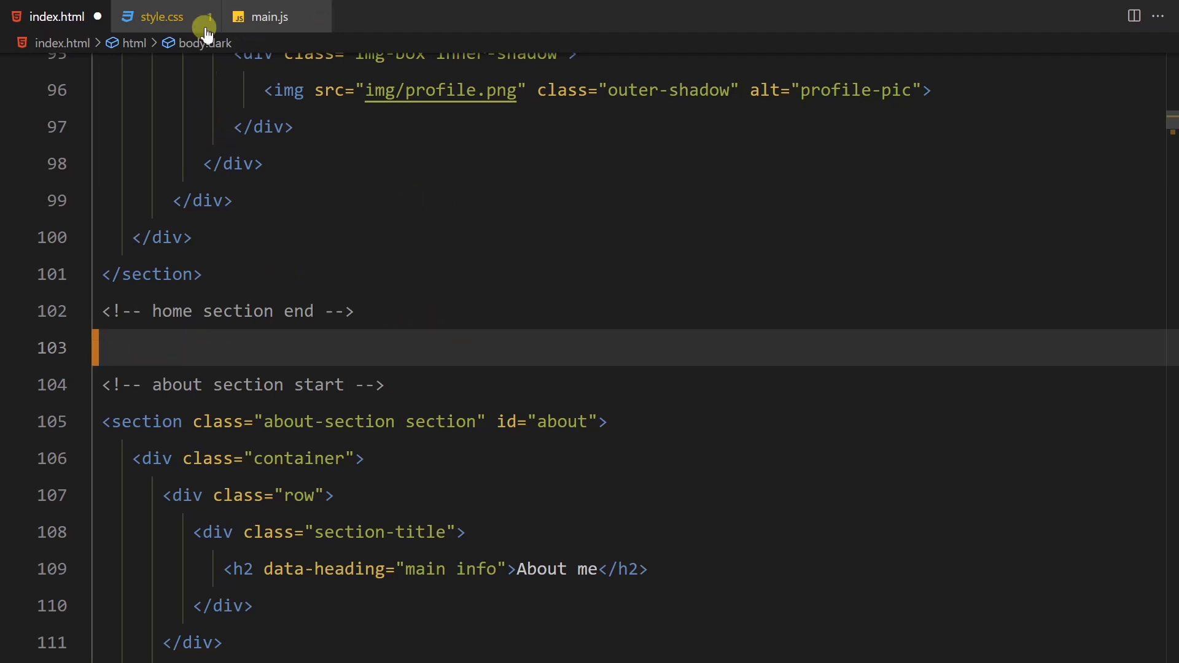
pyautogui.click(182, 20)
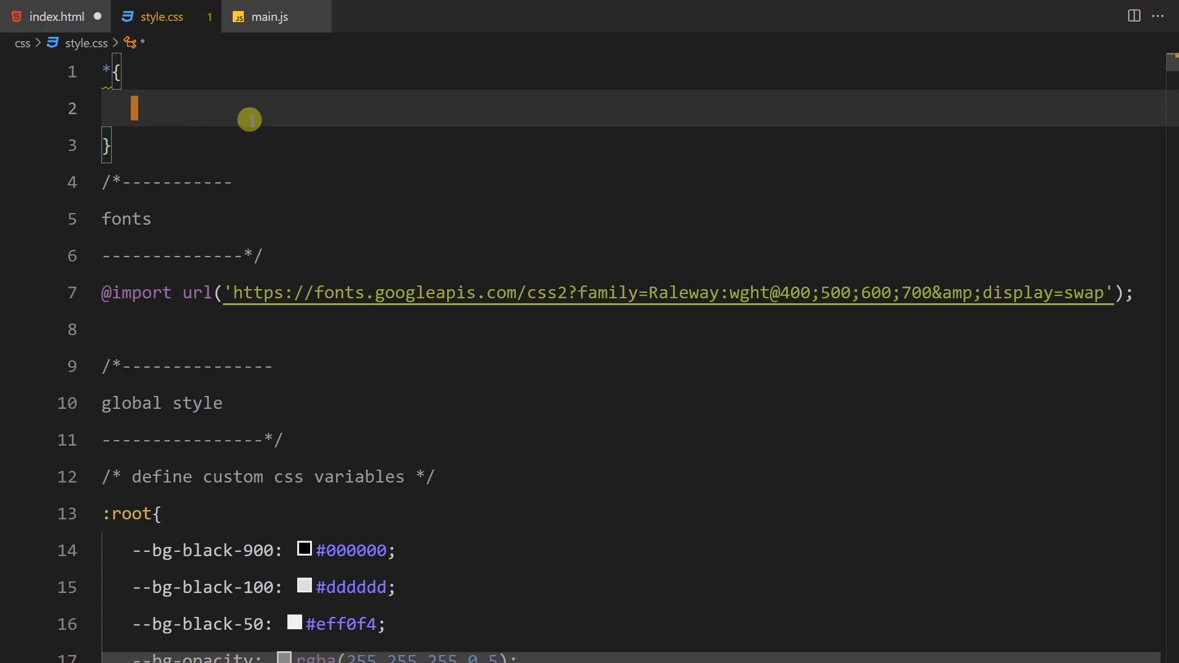
pyautogui.write('ba')
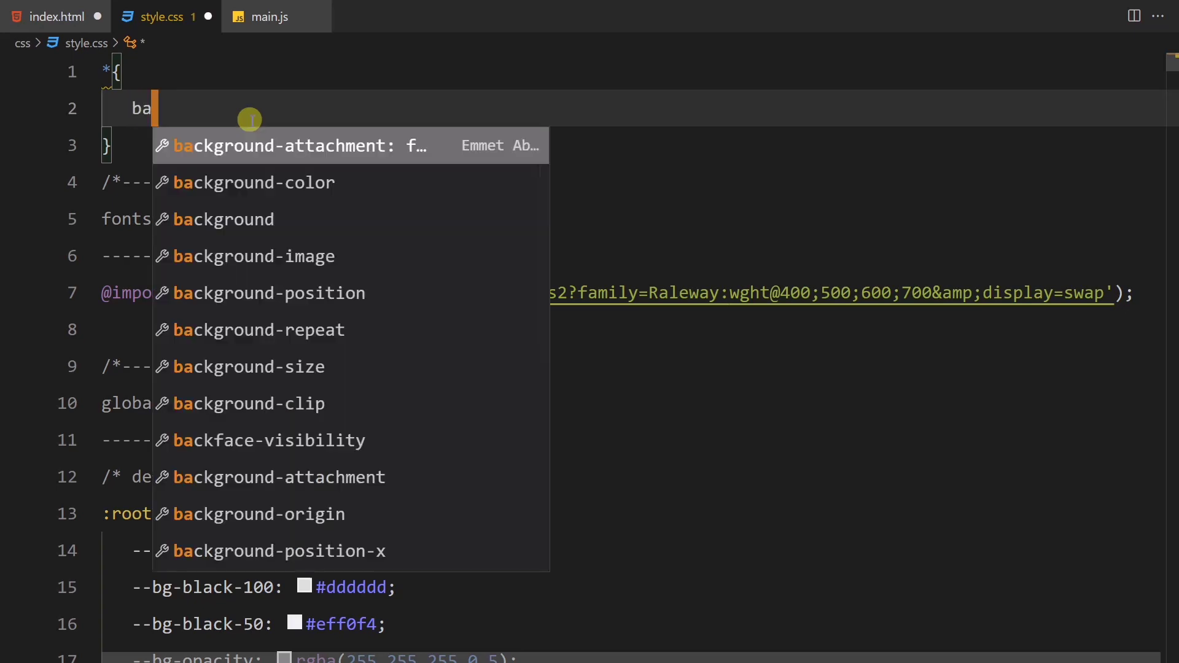
pyautogui.write('c')
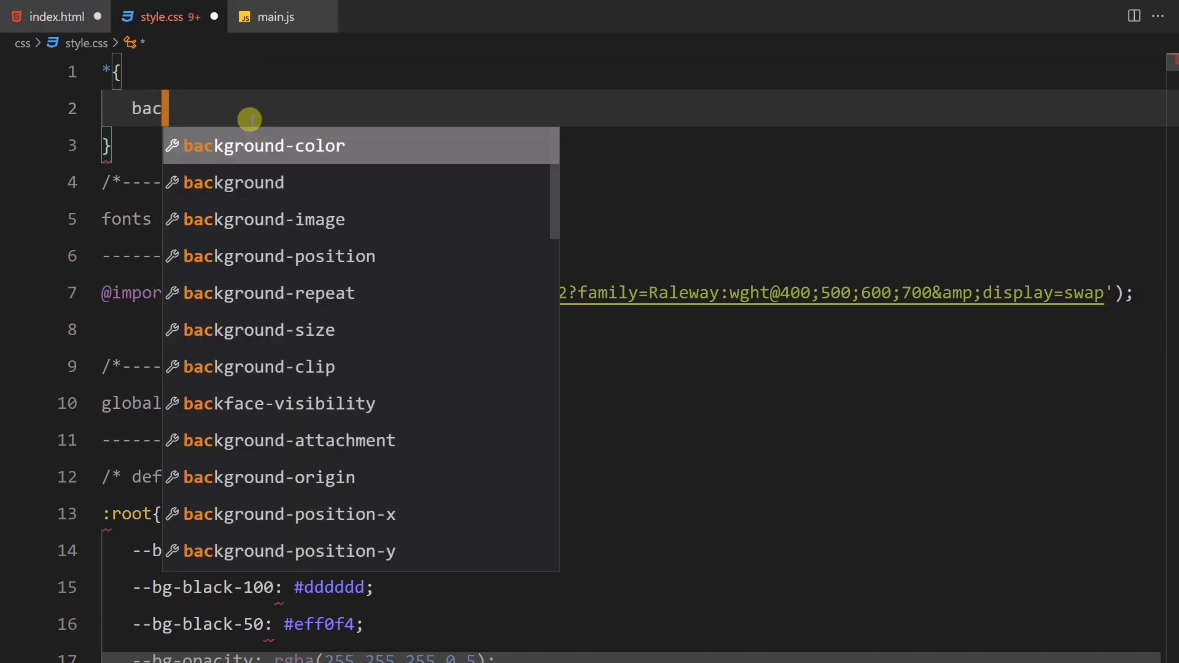
pyautogui.press('Return')
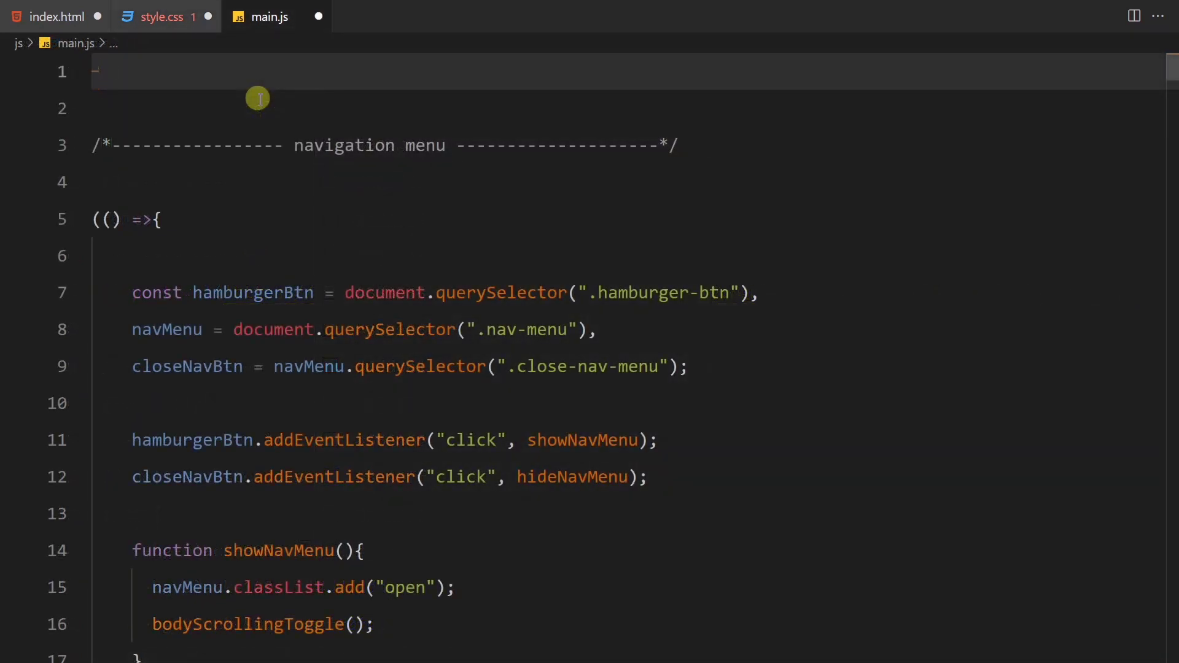
pyautogui.write('log')
# Insert console.log() via the log snippet, clear the words tried on line 2, and save main.js.
pyautogui.press('Tab')
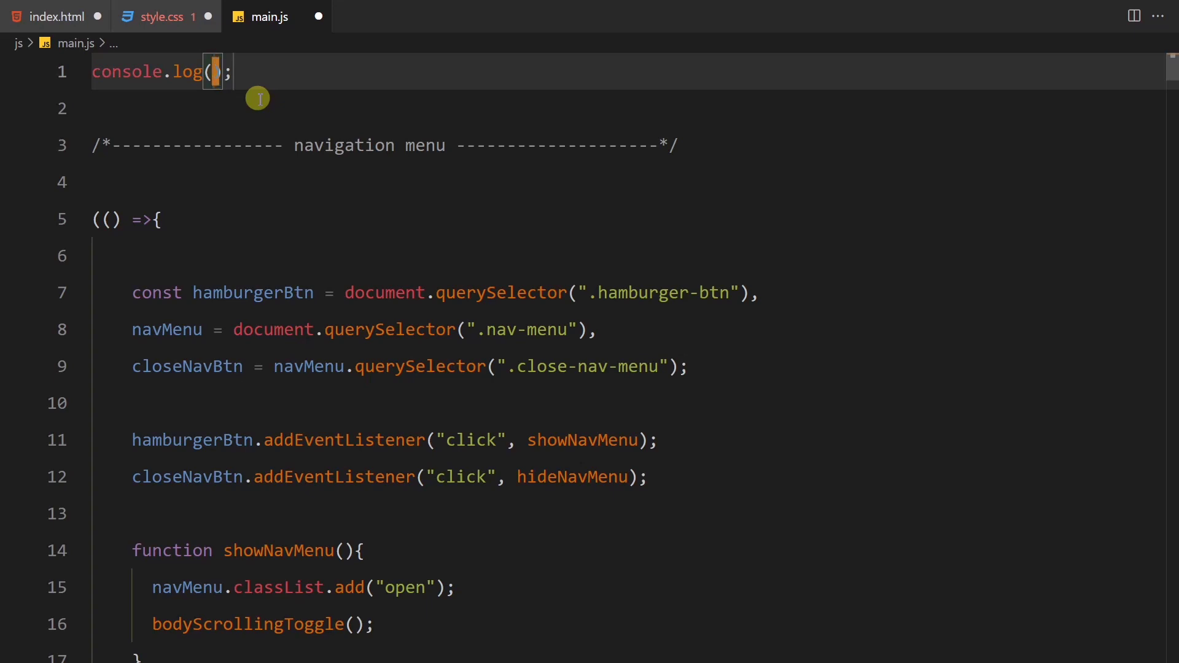
pyautogui.hotkey('ctrl', 'Return')
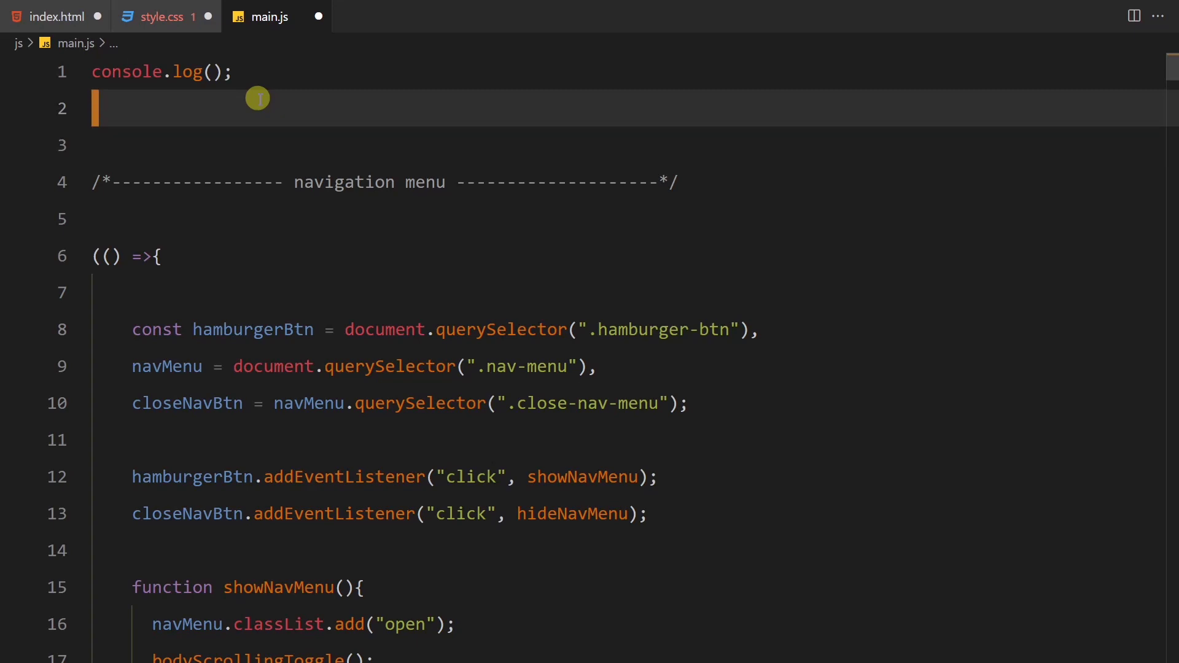
pyautogui.write('arr')
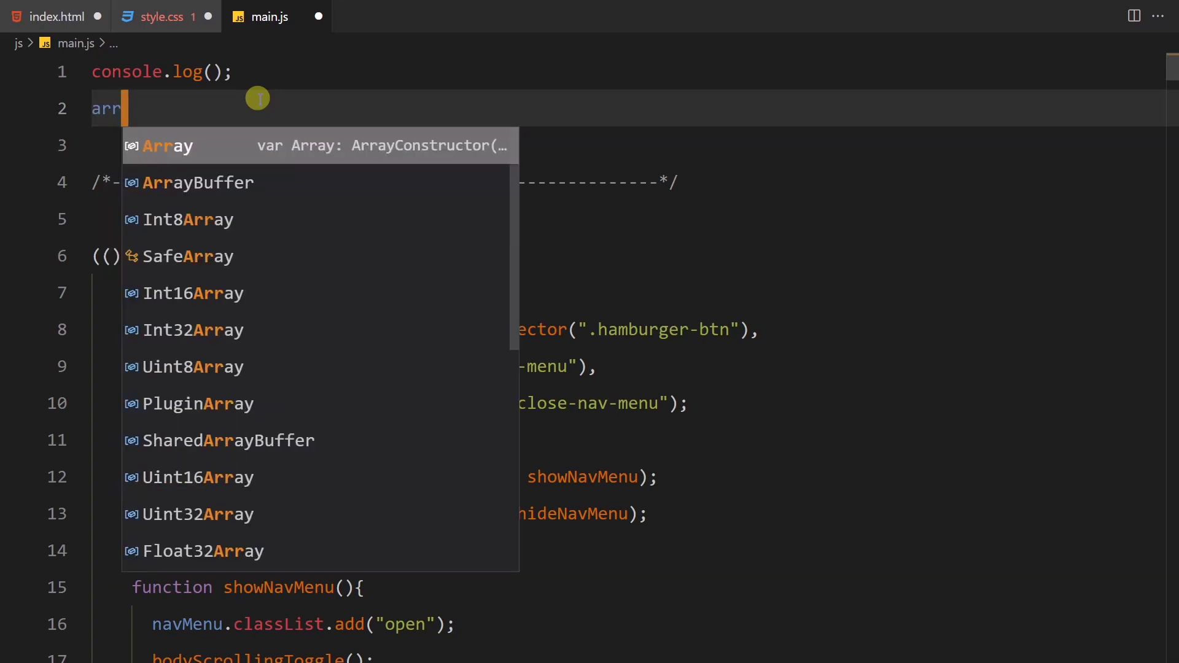
pyautogui.write('ow')
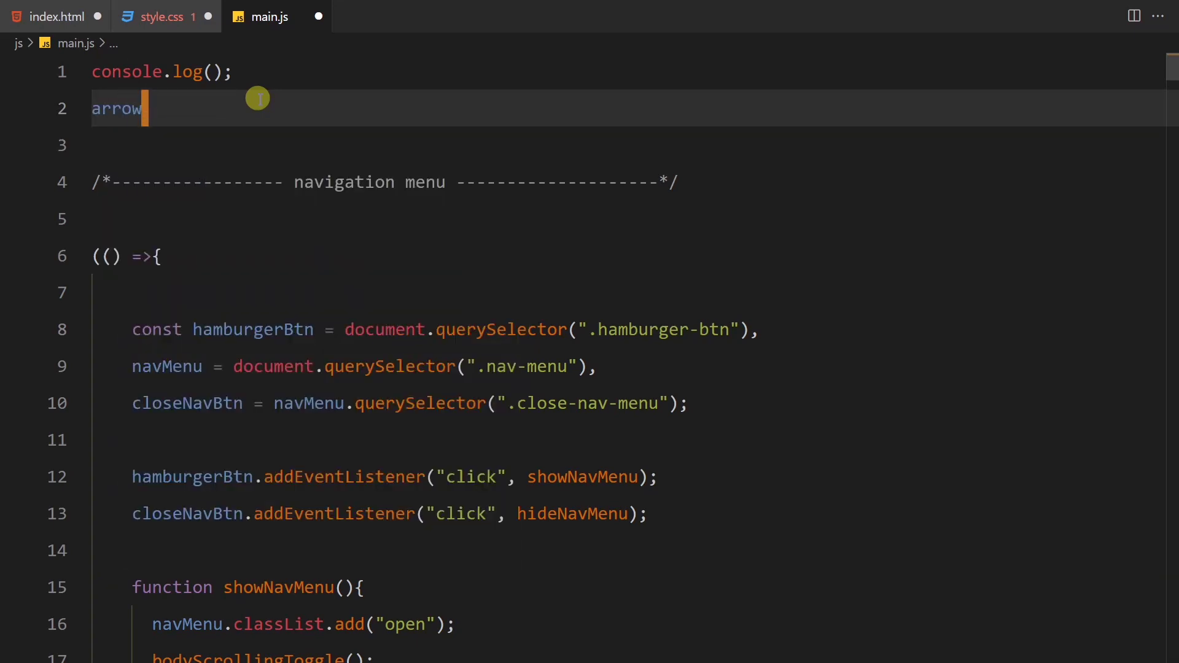
pyautogui.press('BackSpace')
pyautogui.press('BackSpace')
pyautogui.press('BackSpace')
pyautogui.press('BackSpace')
pyautogui.press('BackSpace')
pyautogui.write('fu')
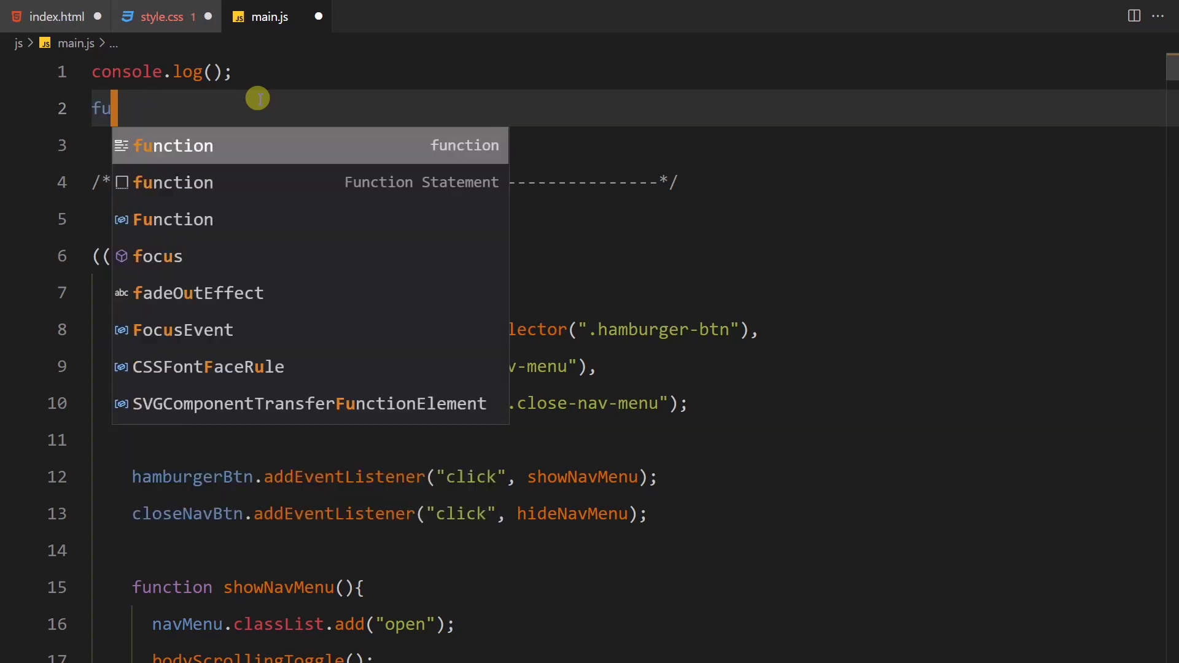
pyautogui.write('nct')
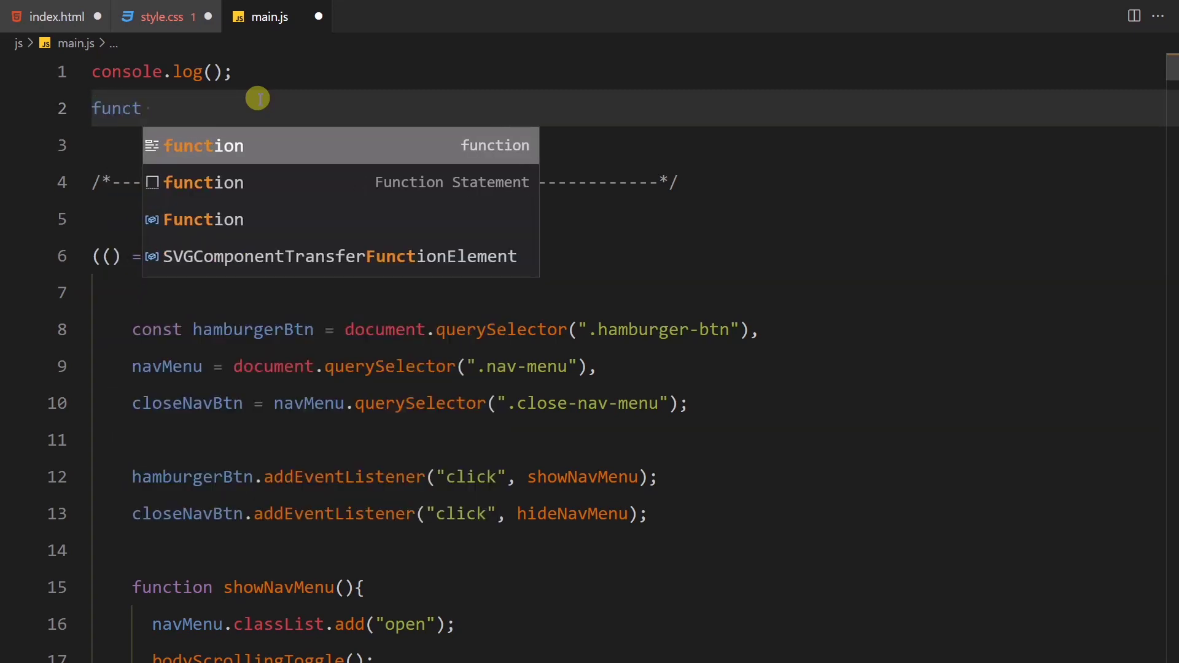
pyautogui.write('iona')
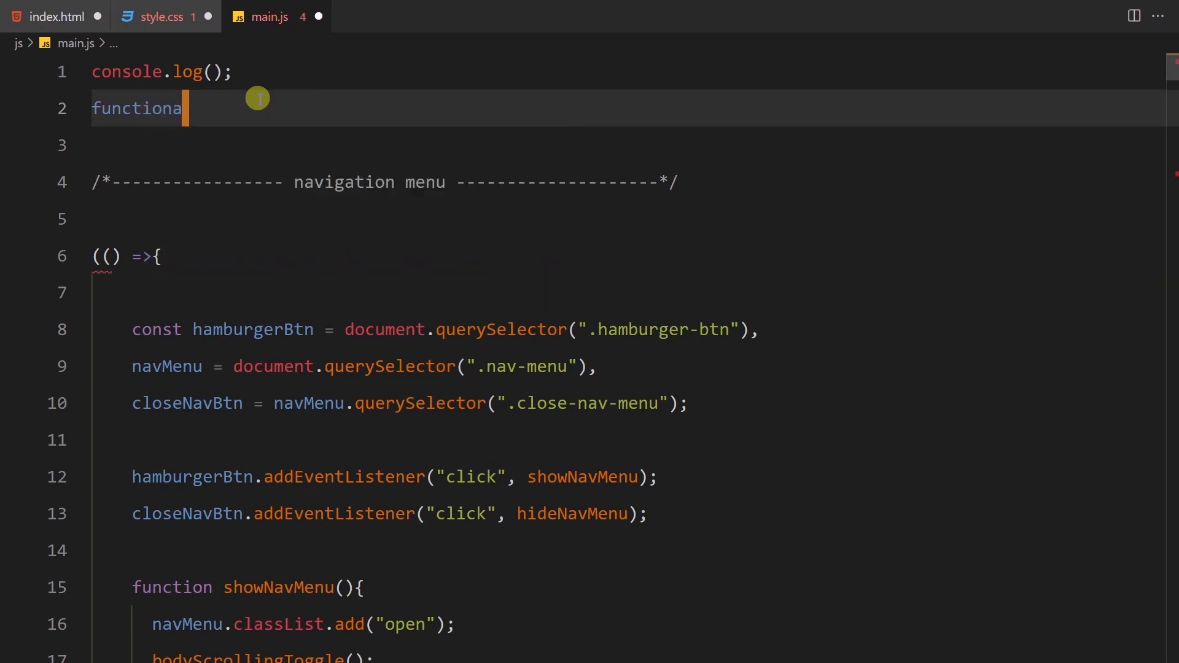
pyautogui.press('BackSpace')
pyautogui.press('BackSpace')
pyautogui.press('BackSpace')
pyautogui.press('BackSpace')
pyautogui.press('BackSpace')
pyautogui.press('BackSpace')
pyautogui.press('BackSpace')
pyautogui.press('BackSpace')
pyautogui.press('BackSpace')
pyautogui.hotkey('ctrl', 's')
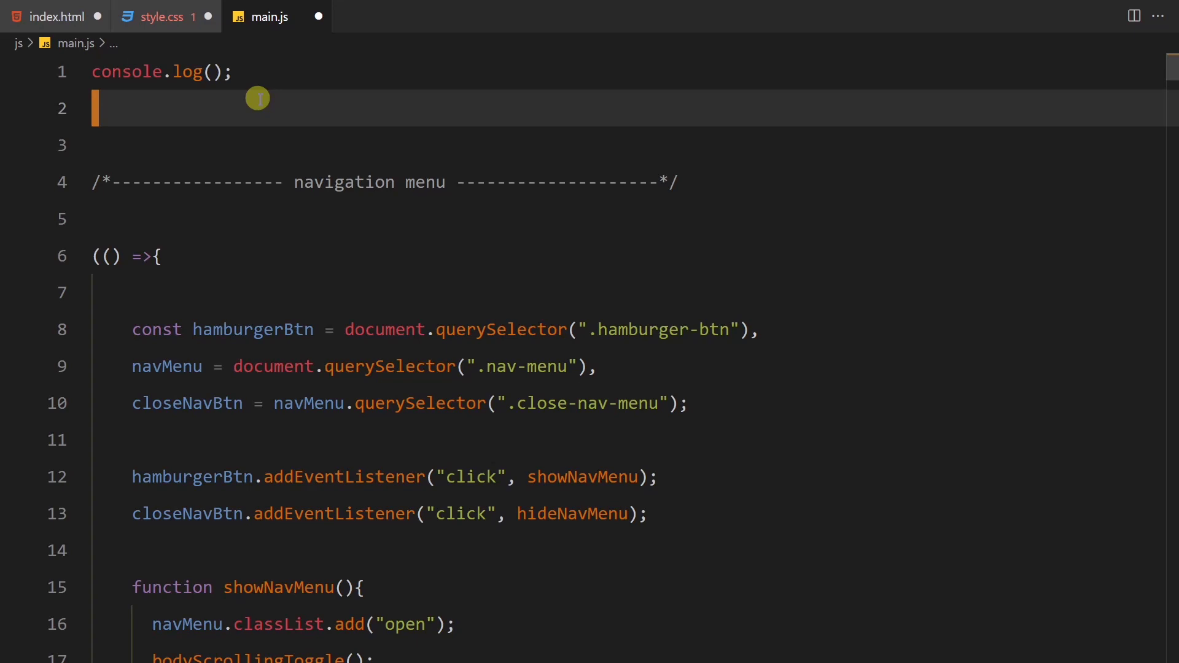
pyautogui.write('const')
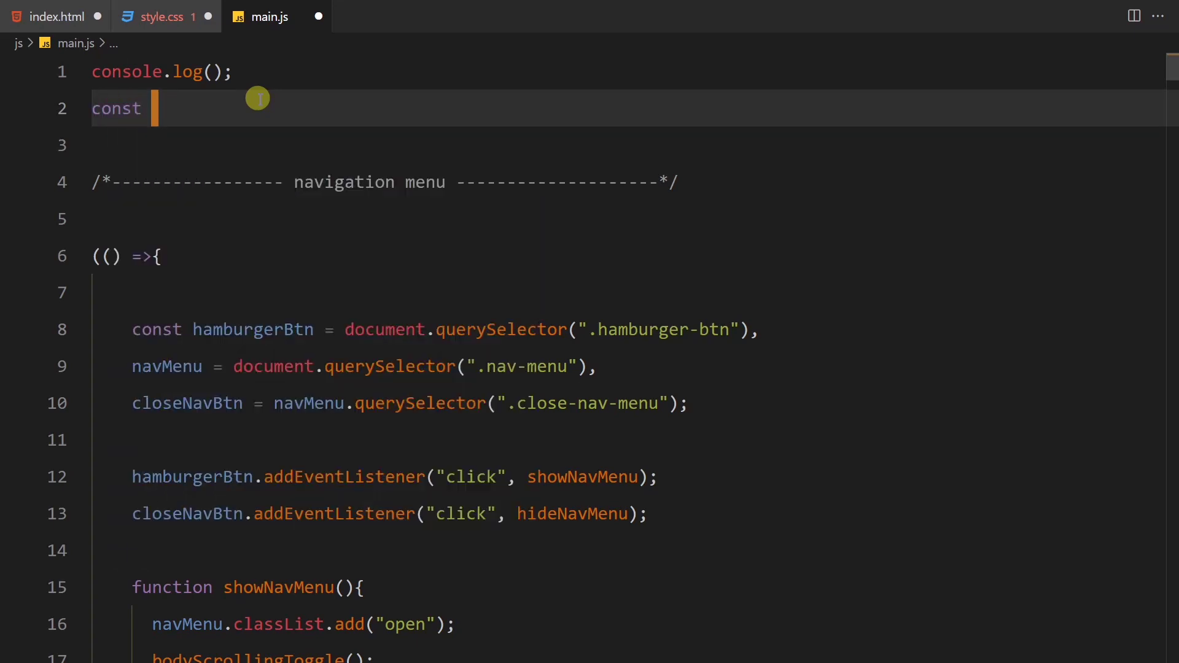
pyautogui.write(' name')
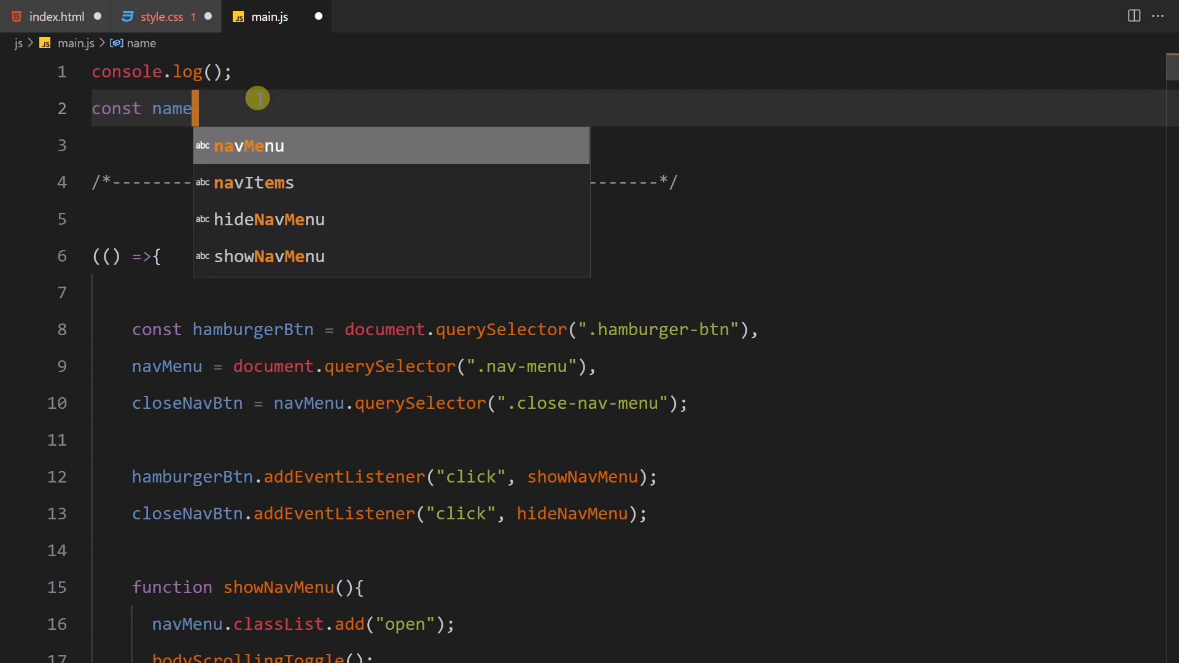
pyautogui.write(' =')
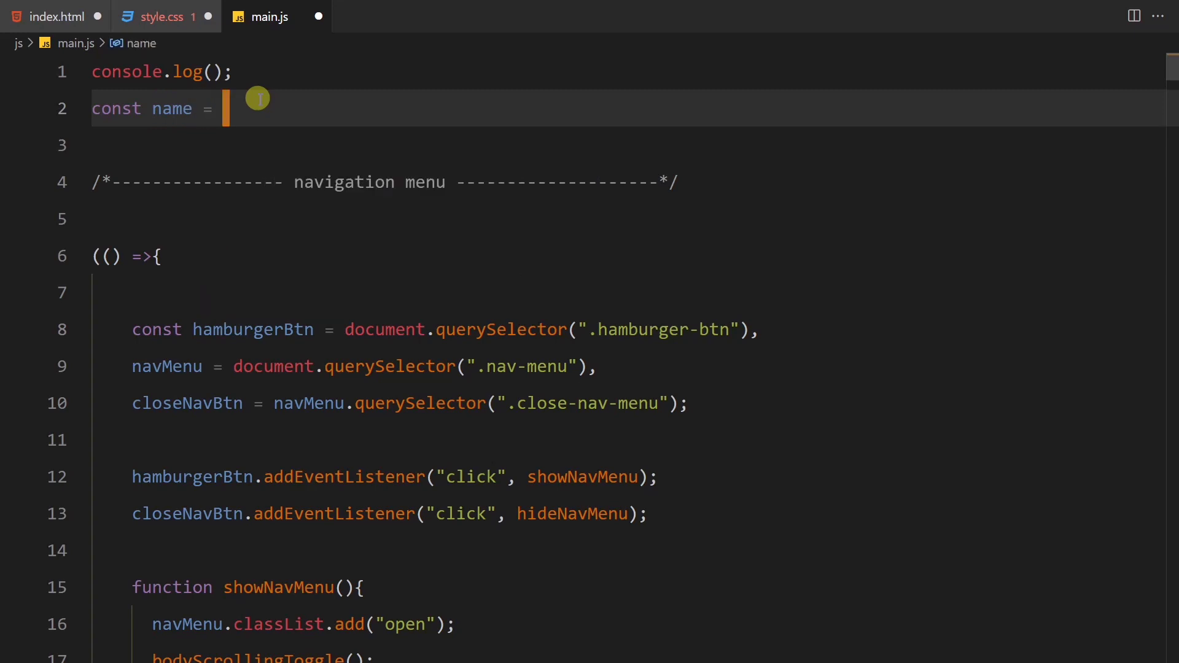
pyautogui.write(' (')
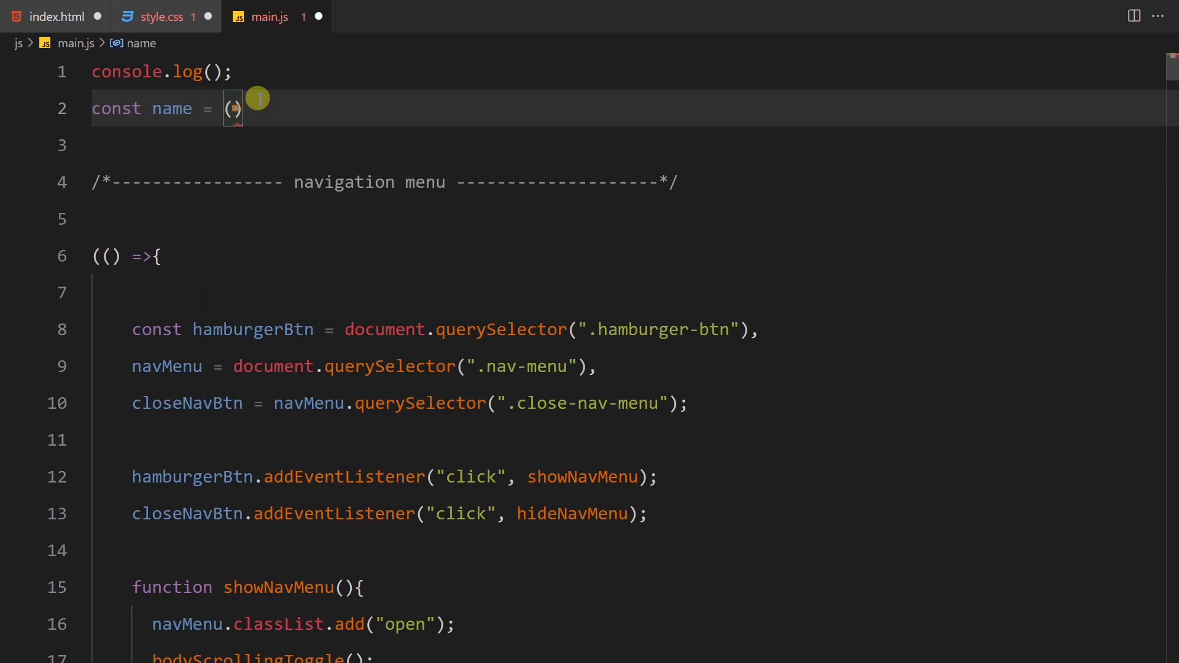
pyautogui.write(')')
pyautogui.write(' =>')
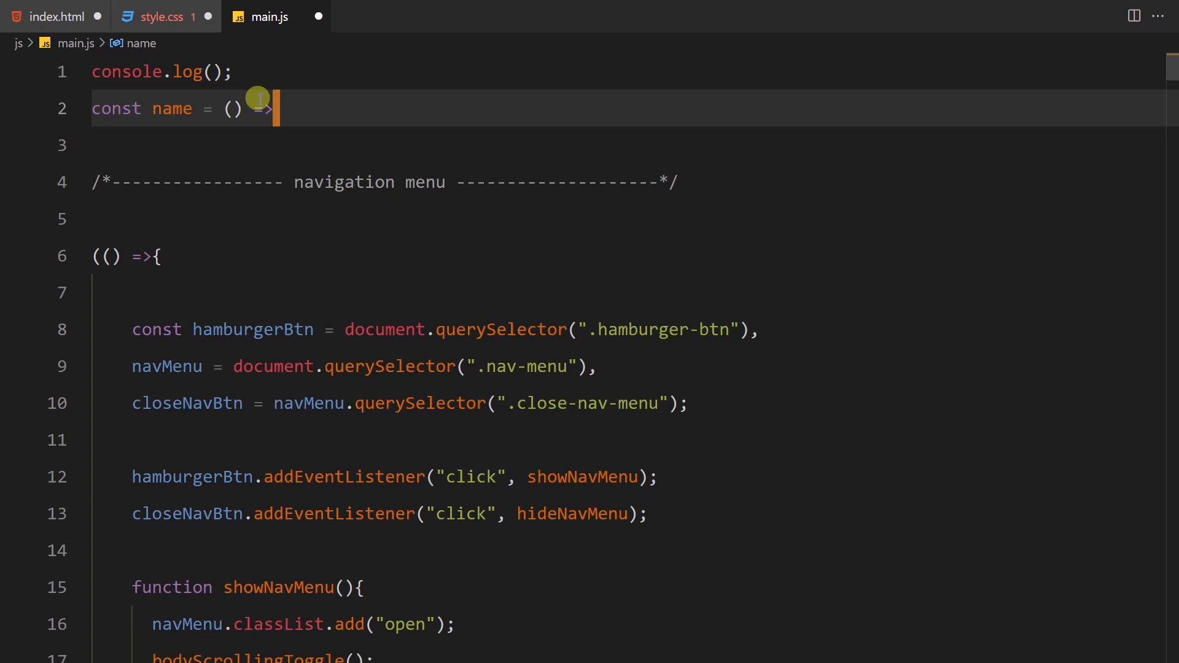
pyautogui.write('{')
# Open an empty body line inside the arrow function's braces and clear the selection.
pyautogui.press('Return')
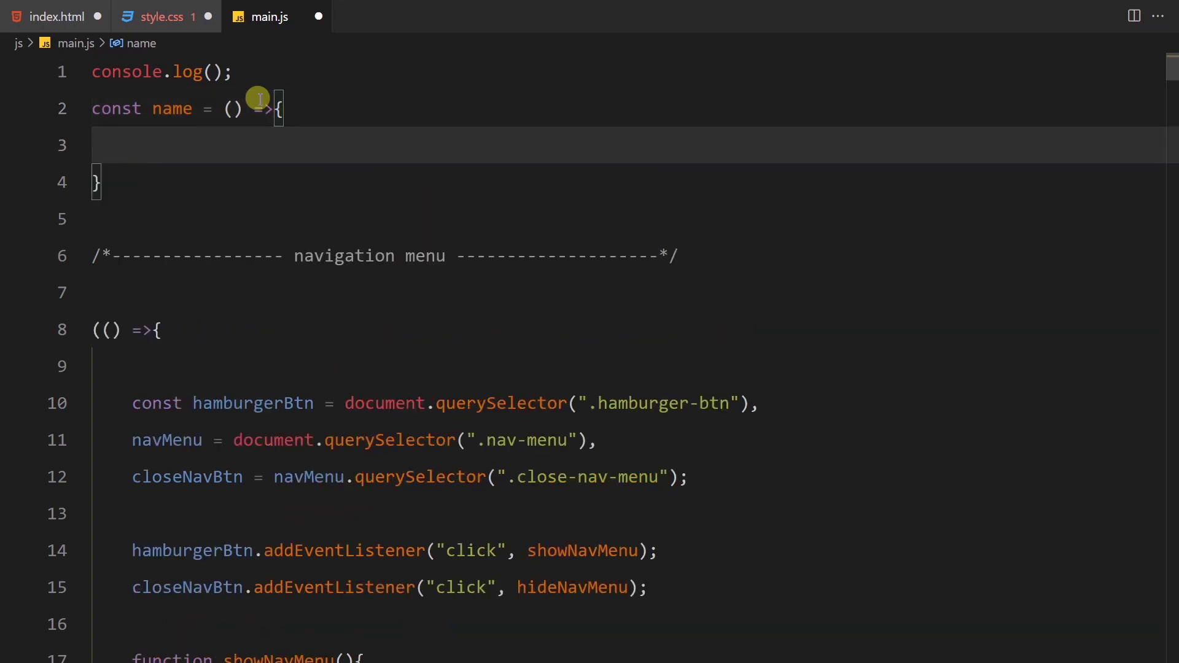
pyautogui.moveTo(116, 182)
pyautogui.mouseDown()
pyautogui.moveTo(97, 156)
pyautogui.moveTo(95, 111)
pyautogui.mouseUp()
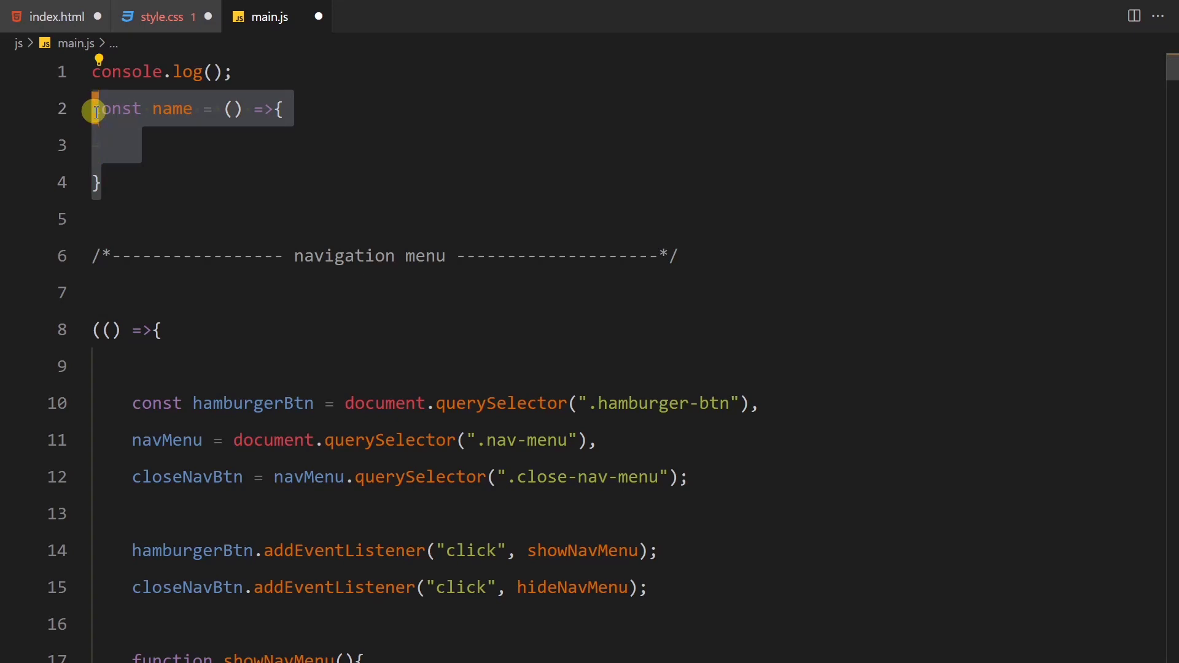
pyautogui.click(148, 176)
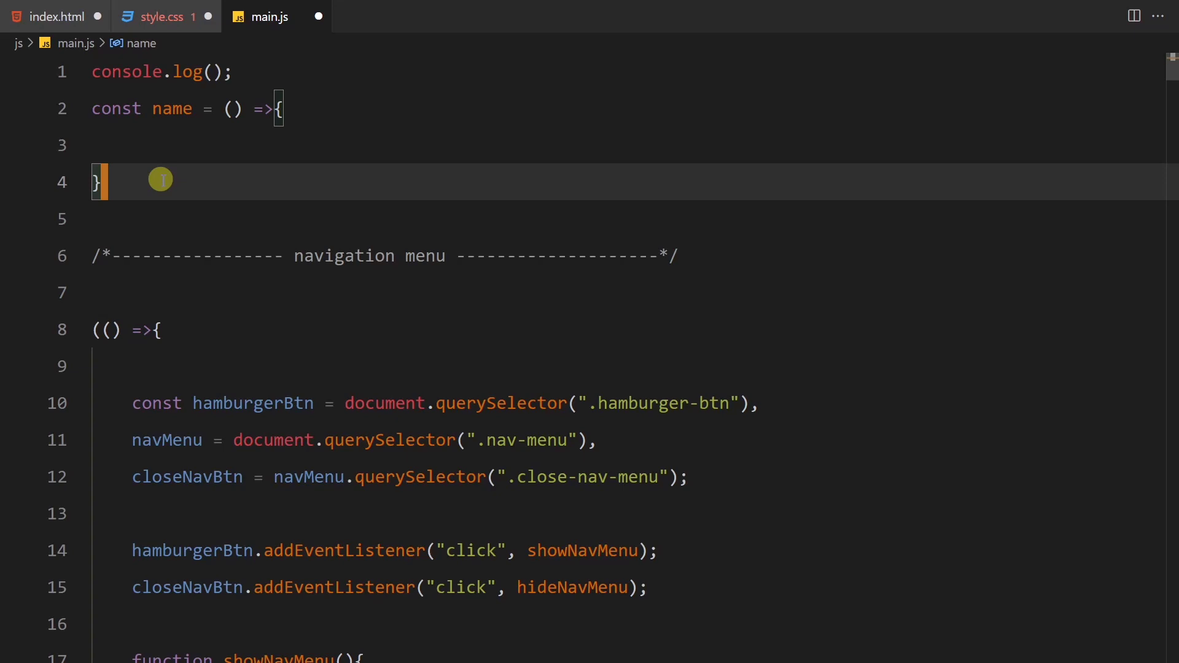
# Run Preferences: Configure User Snippets from the Command Palette and filter languages by 'jav'.
pyautogui.hotkey('ctrl', 'shift', 'p')
pyautogui.write('>')
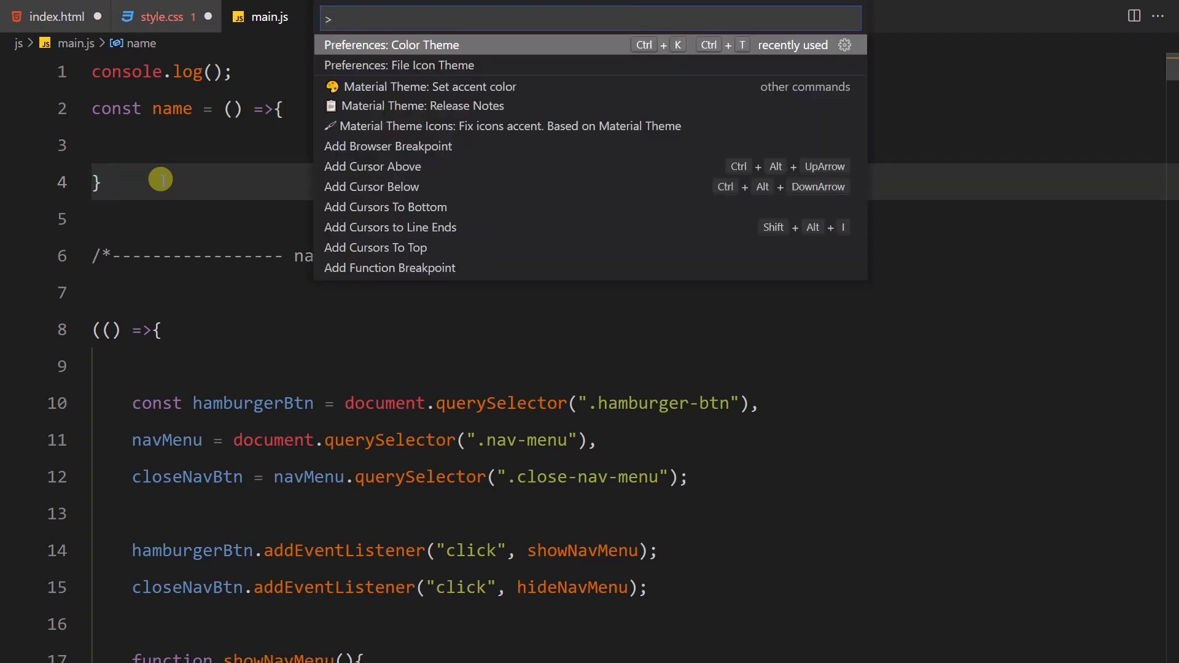
pyautogui.write('snipp')
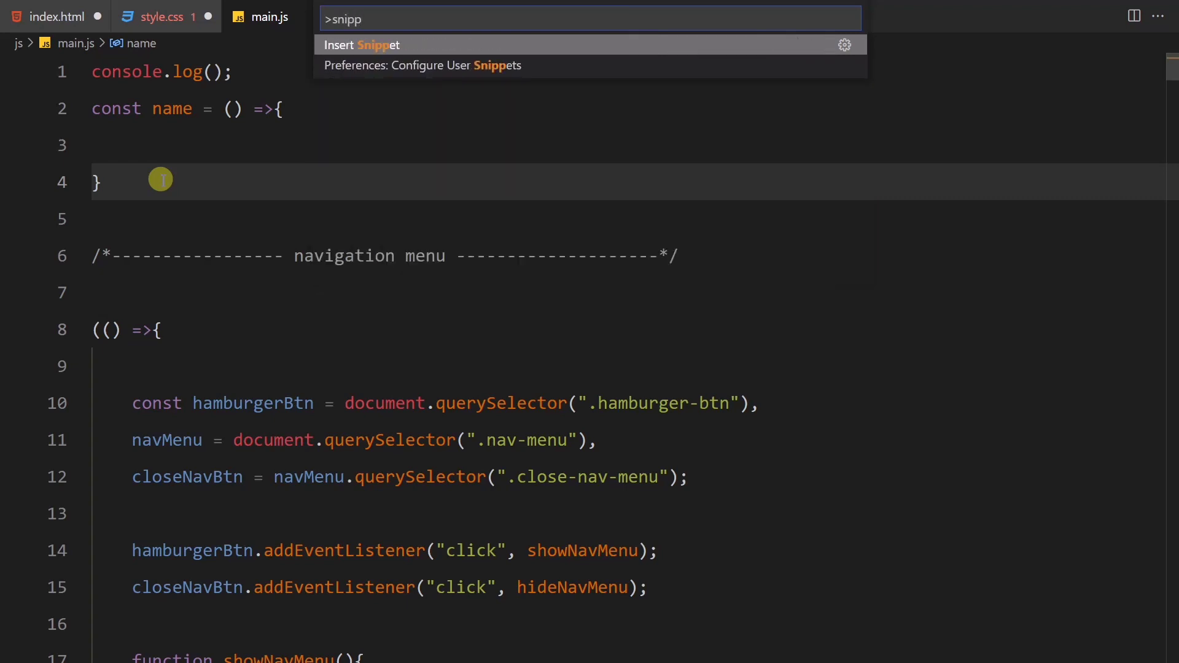
pyautogui.press('Down')
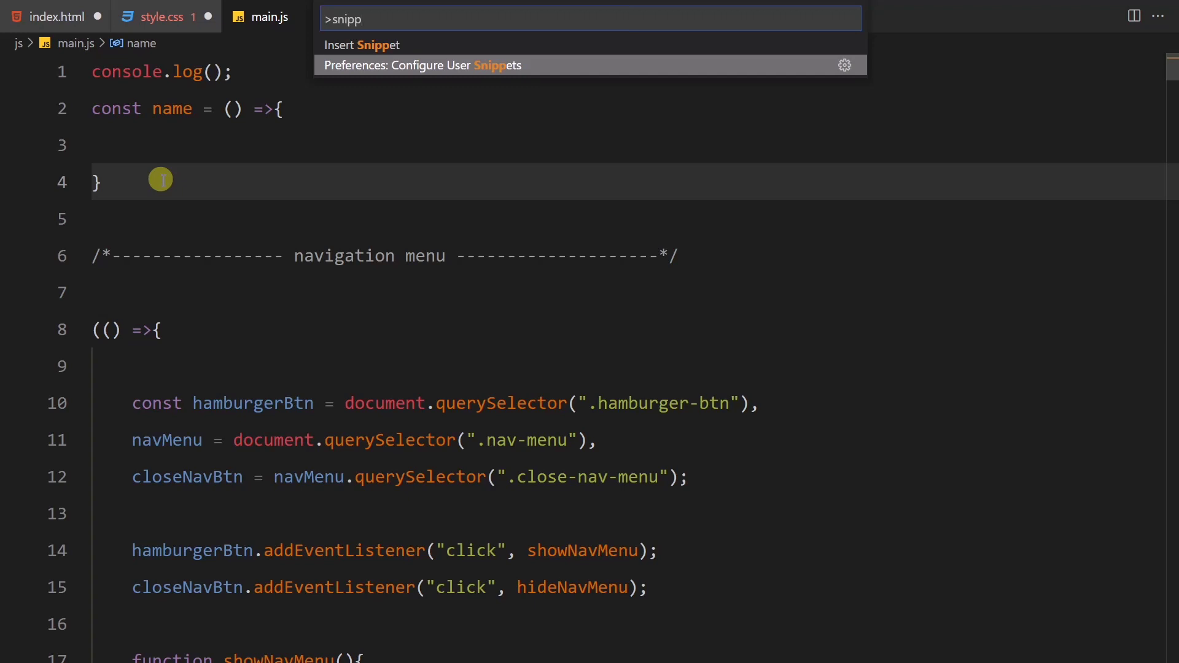
pyautogui.press('Return')
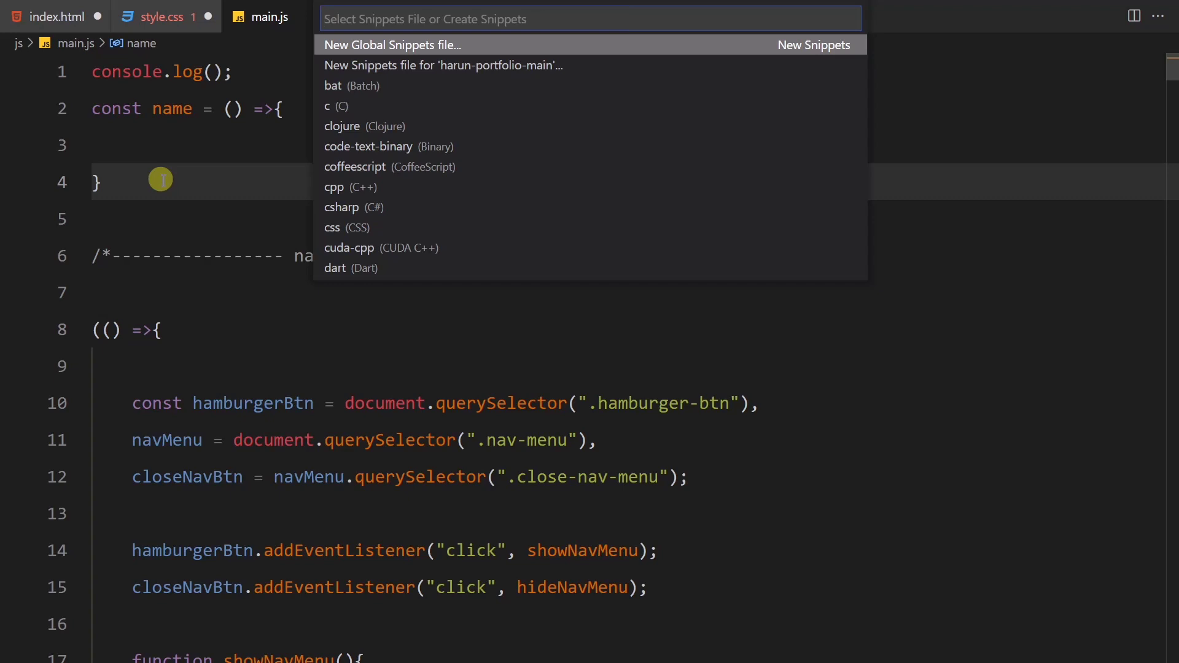
pyautogui.write('jav')
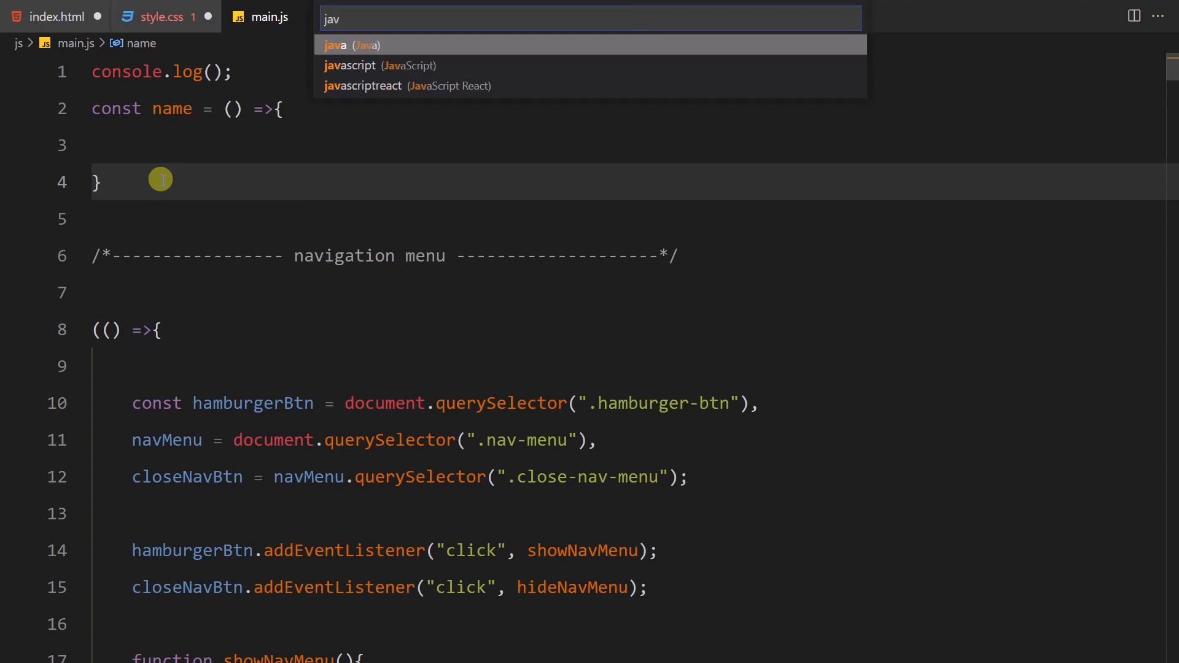
pyautogui.press('Down')
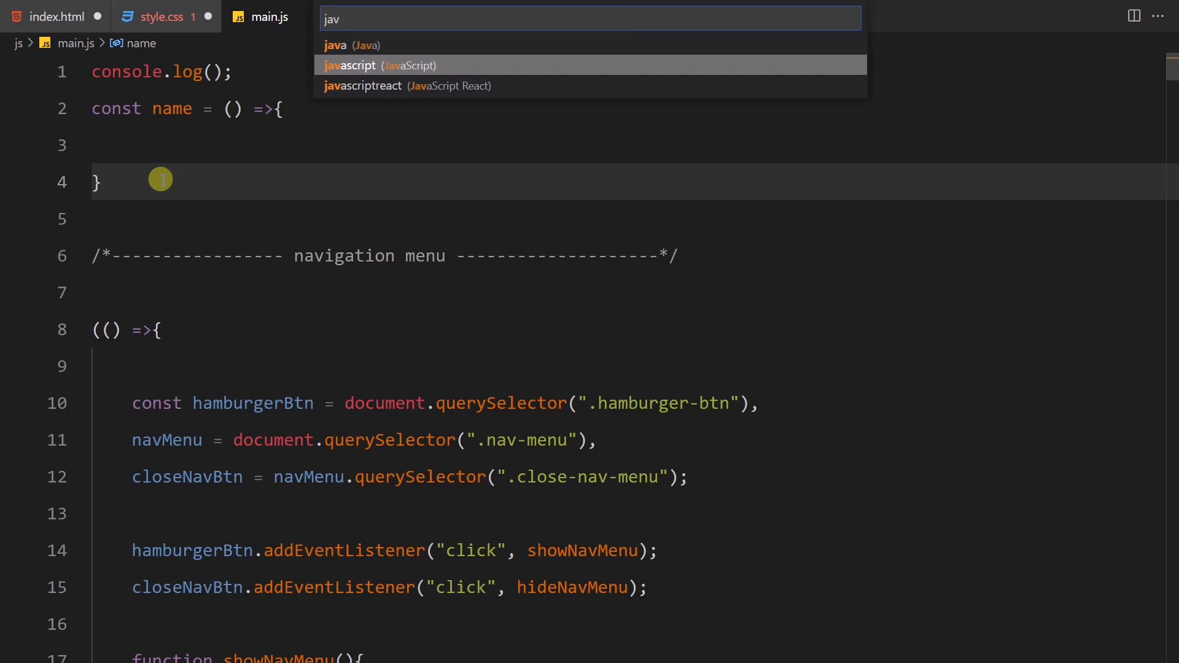
pyautogui.press('Down')
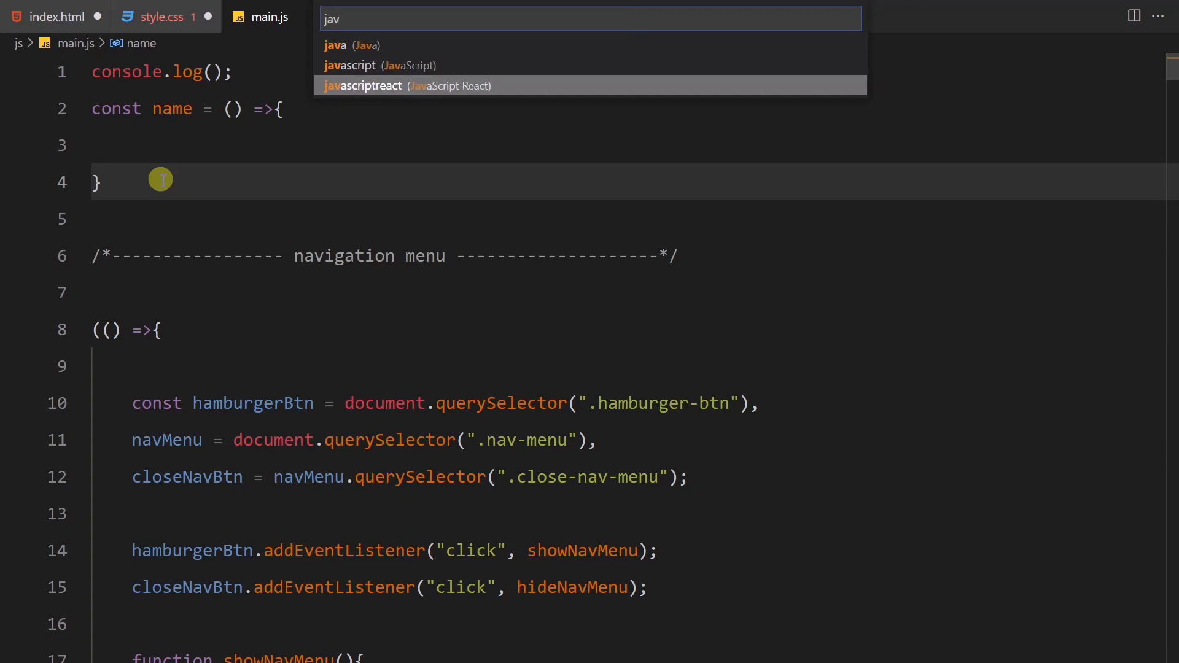
# Open javascript.json and select the commented Print to console example on lines 7–14.
pyautogui.press('Up')
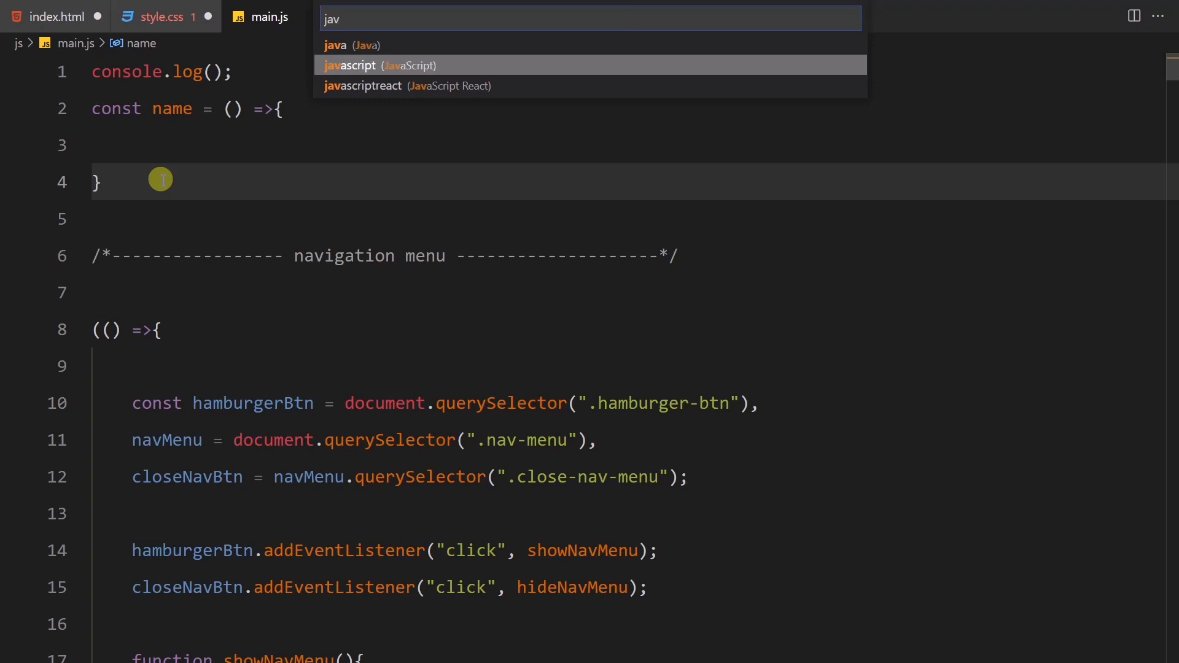
pyautogui.press('Return')
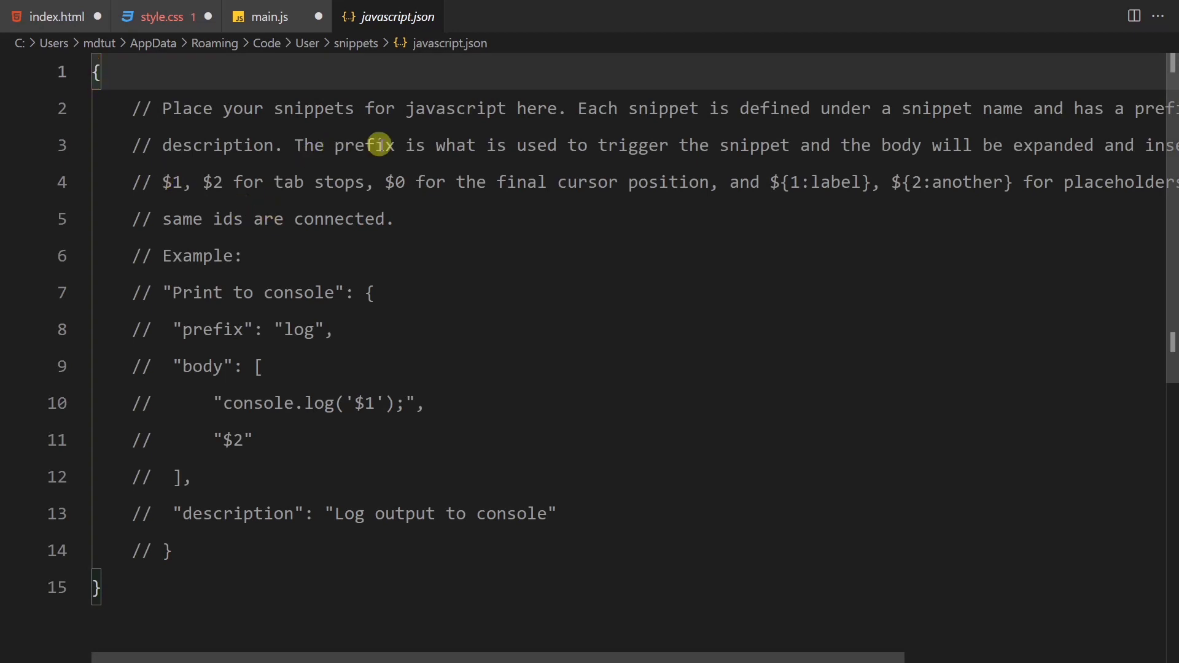
pyautogui.click(114, 92)
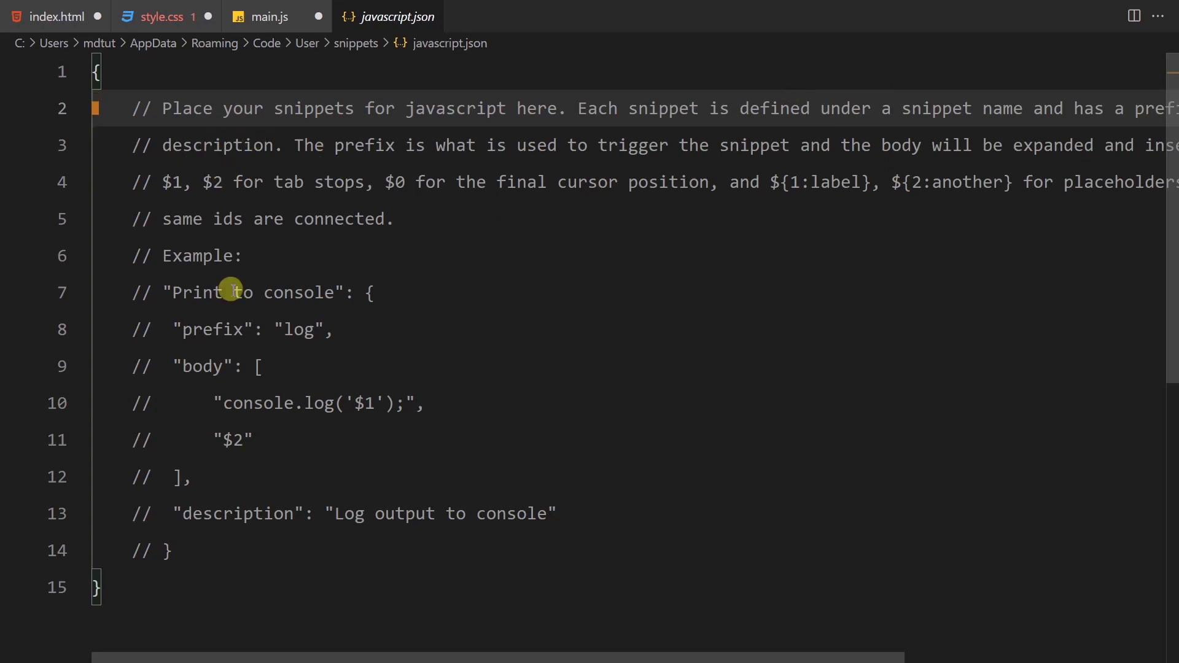
pyautogui.moveTo(164, 292); pyautogui.dragTo(173, 550)
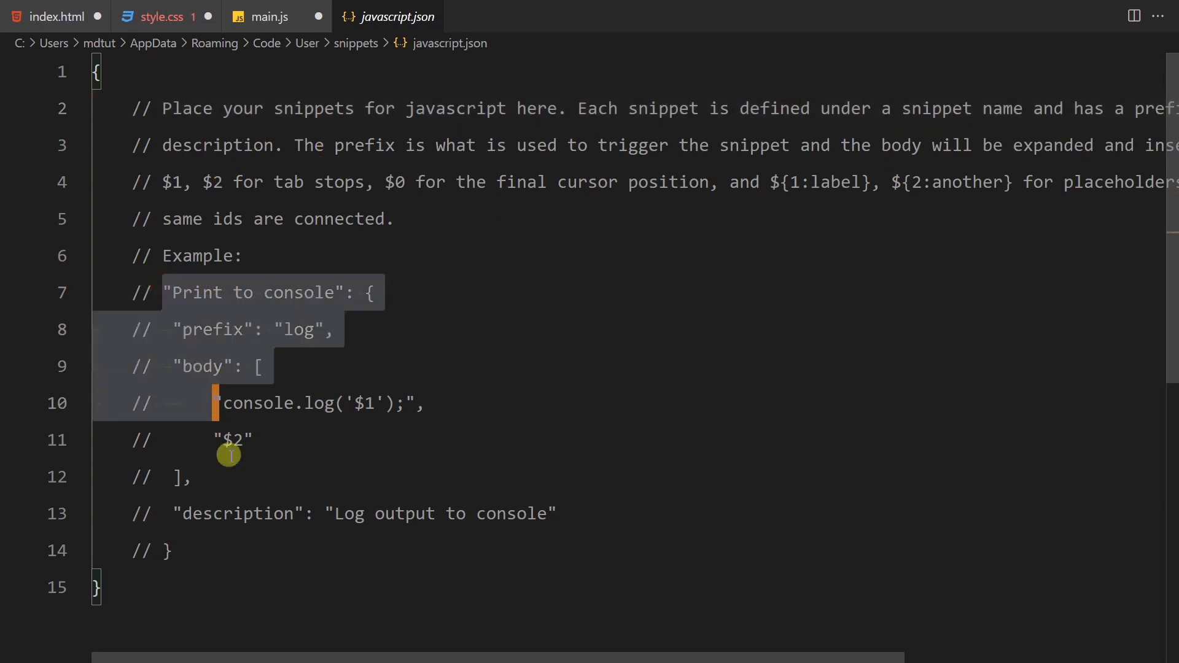
pyautogui.keyDown('alt'); pyautogui.keyDown('shift'); pyautogui.click(133, 292); pyautogui.keyUp('shift'); pyautogui.keyUp('alt')
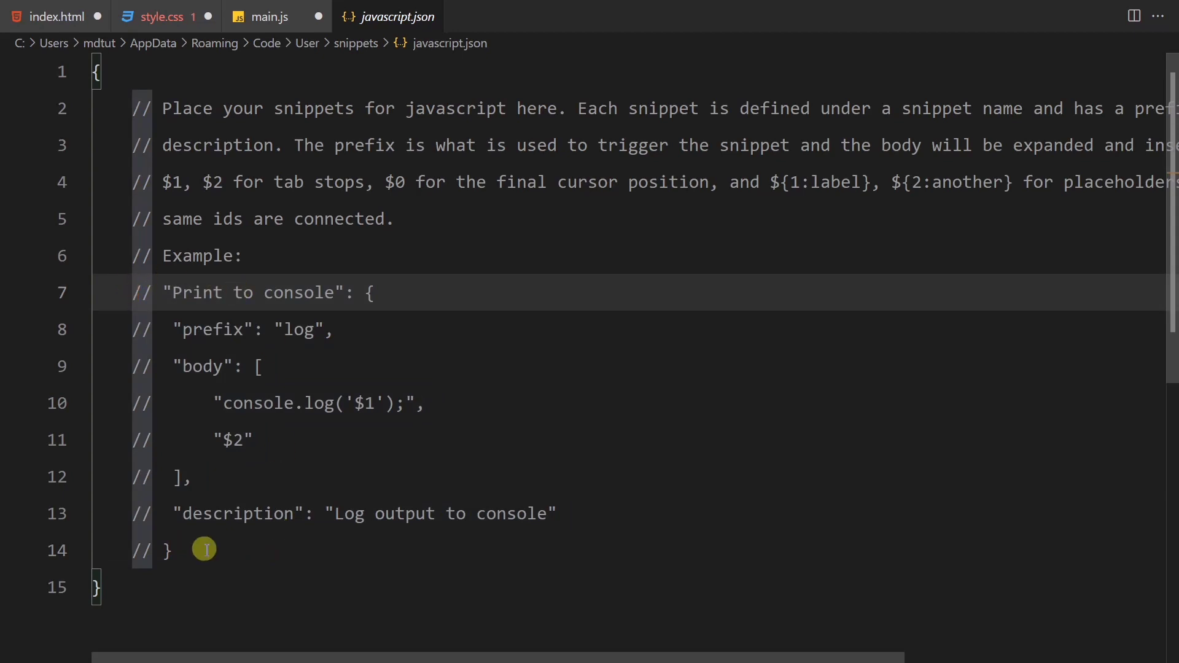
pyautogui.click(175, 551)
pyautogui.moveTo(175, 551); pyautogui.dragTo(134, 293)
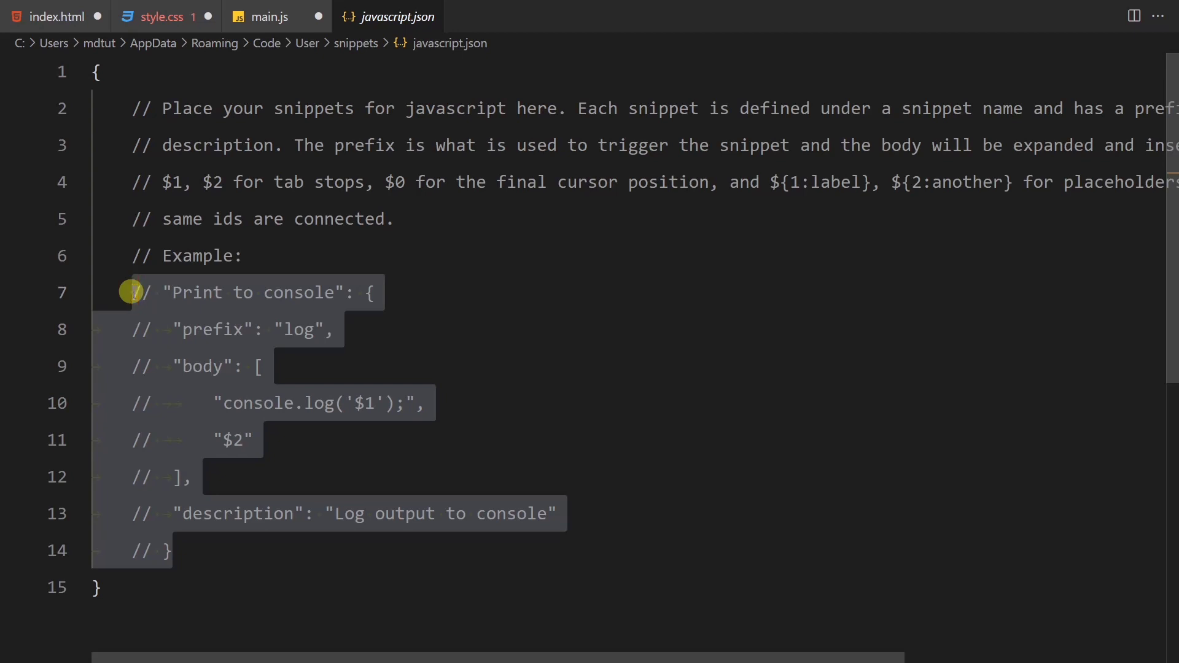
pyautogui.scroll(-1, 134, 293)
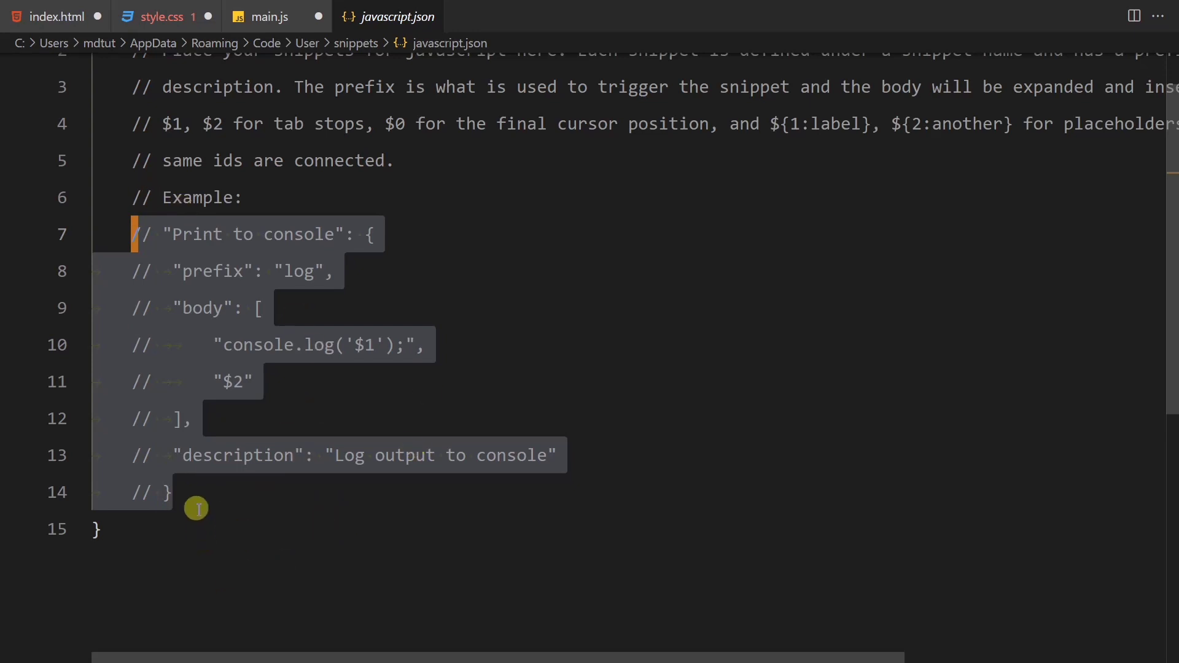
pyautogui.moveTo(175, 494); pyautogui.dragTo(128, 234)
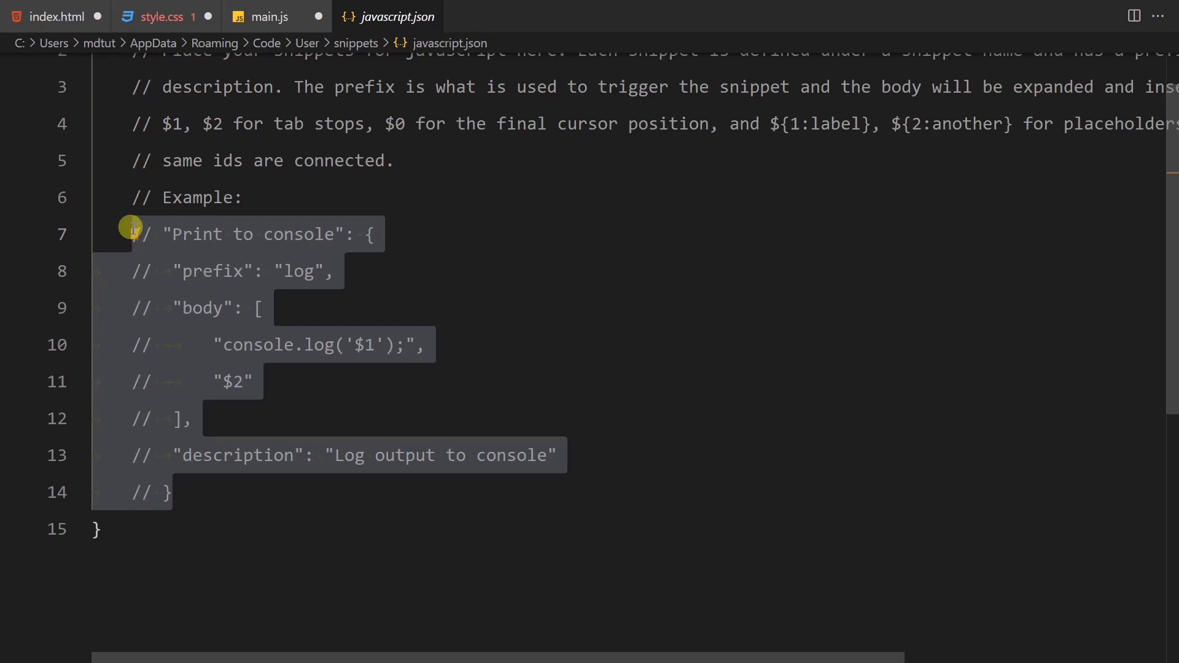
# Duplicate the example below itself, uncomment lines 15–22, and select the name Print to console.
pyautogui.hotkey('shift', 'alt', 'Down')
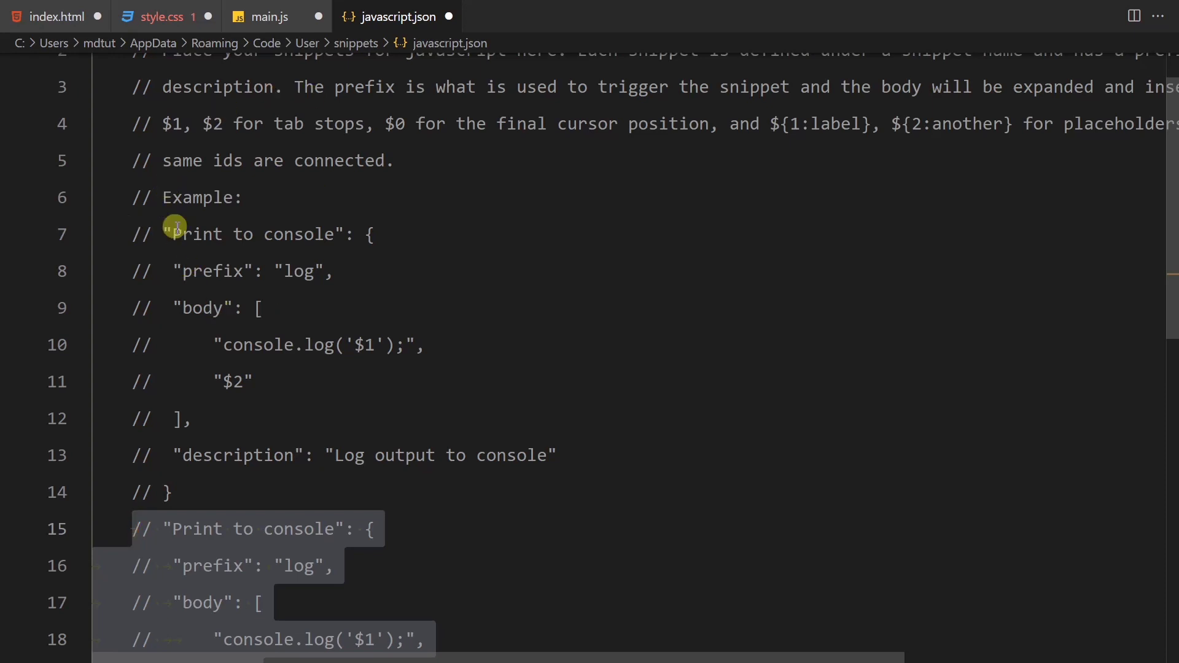
pyautogui.scroll(-3, 468, 369)
pyautogui.scroll(-1, 203, 396)
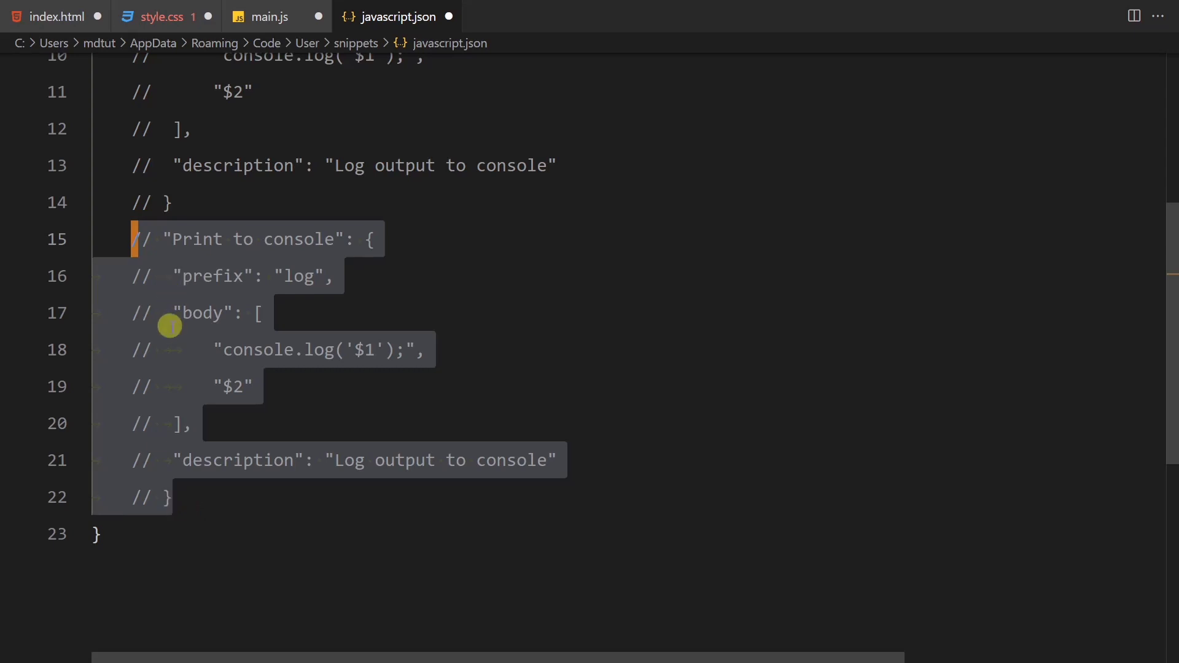
pyautogui.hotkey('ctrl', '/')
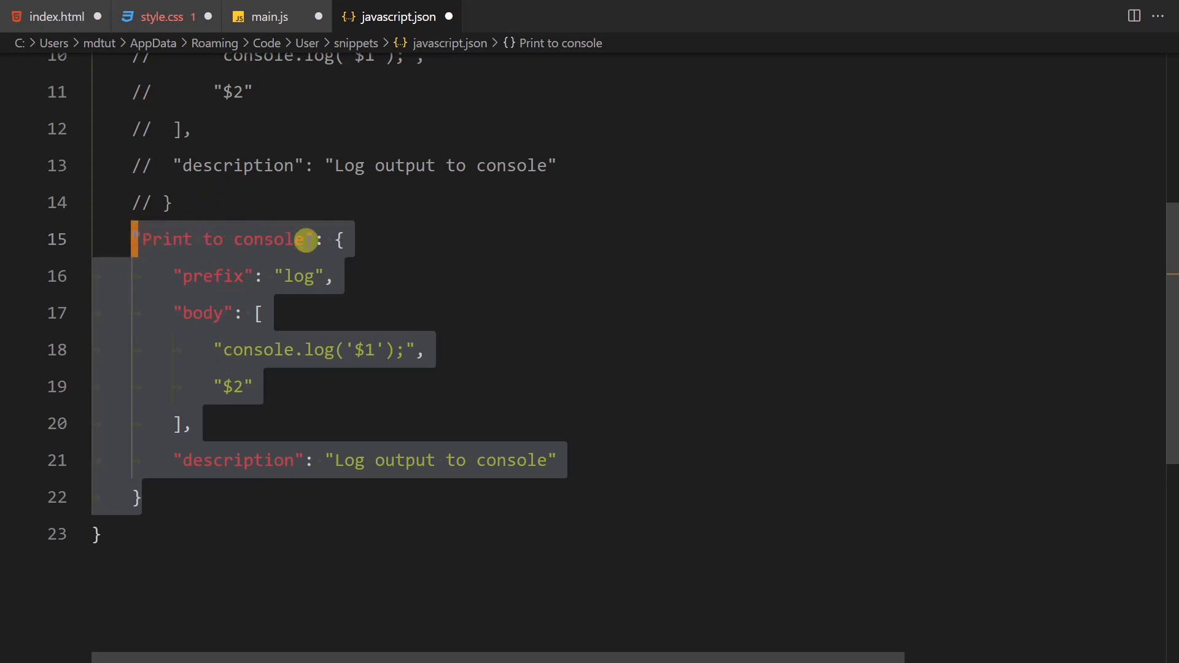
pyautogui.click(296, 239)
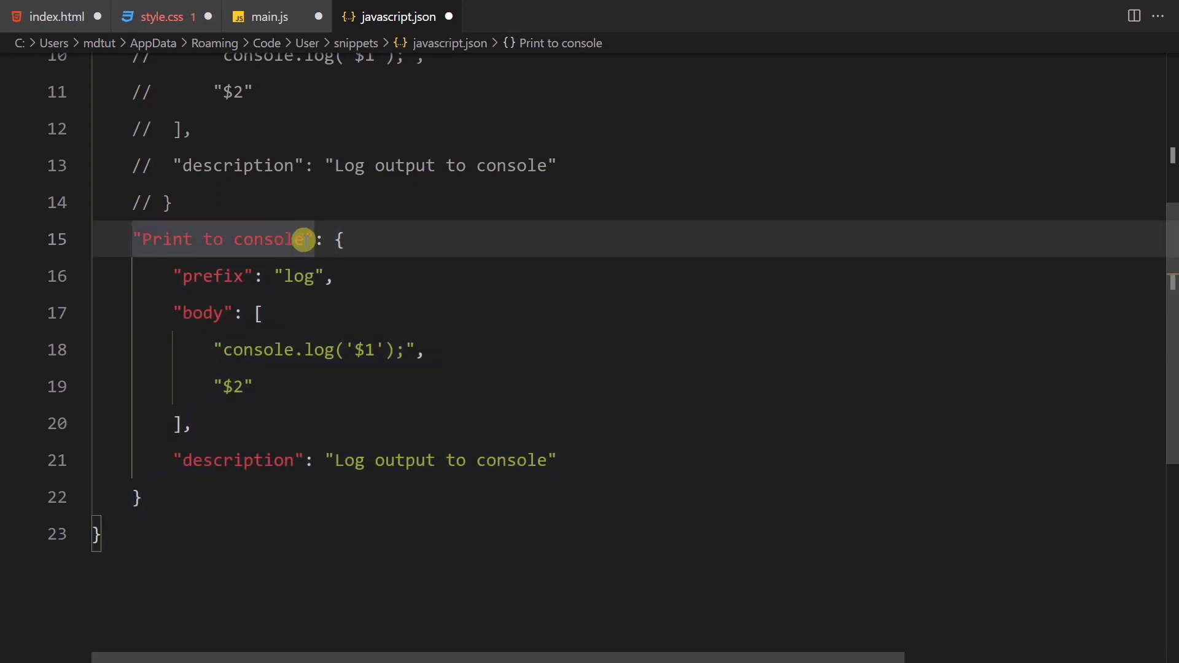
pyautogui.moveTo(306, 240); pyautogui.dragTo(148, 240)
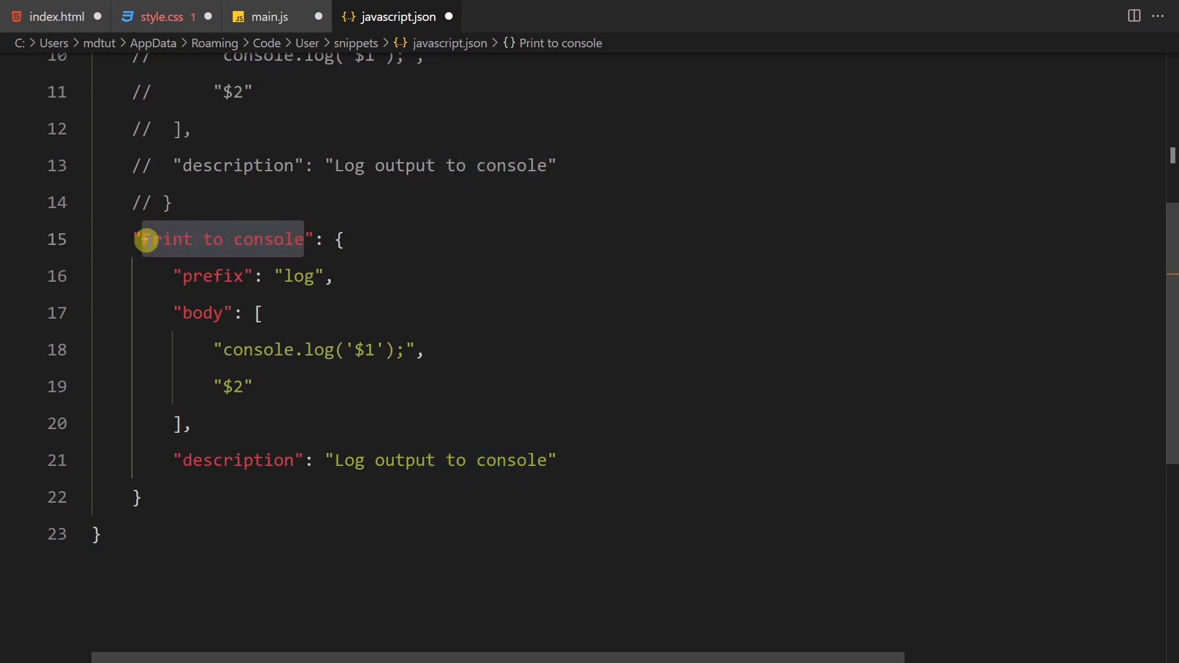
# Replace the snippet name with 'Arrow Function' and clear the old prefix log for 'afun'.
pyautogui.press('BackSpace')
pyautogui.write('Arrow Function')
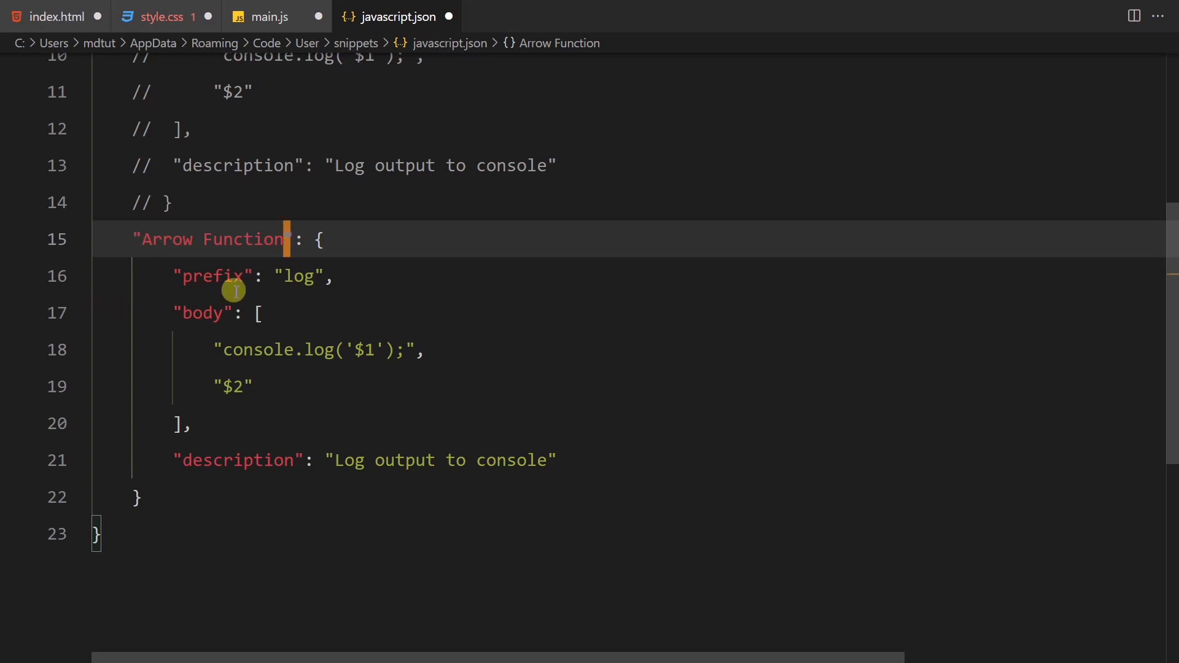
pyautogui.click(314, 275)
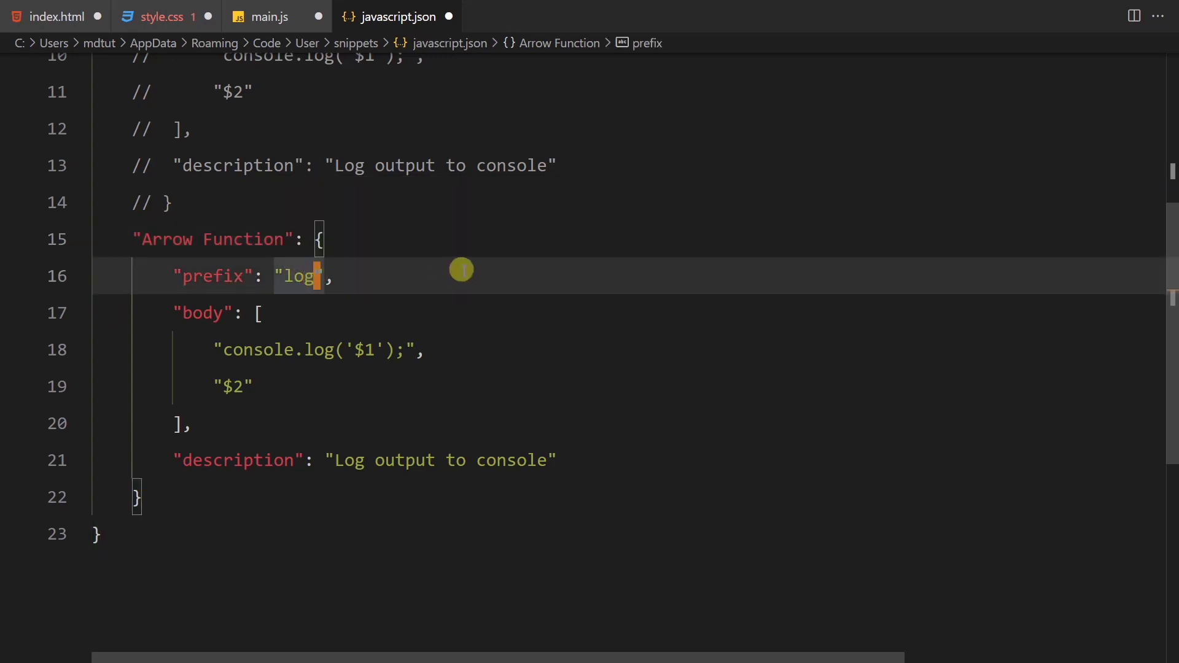
pyautogui.press('BackSpace')
pyautogui.press('BackSpace')
pyautogui.press('BackSpace')
pyautogui.write('afun')
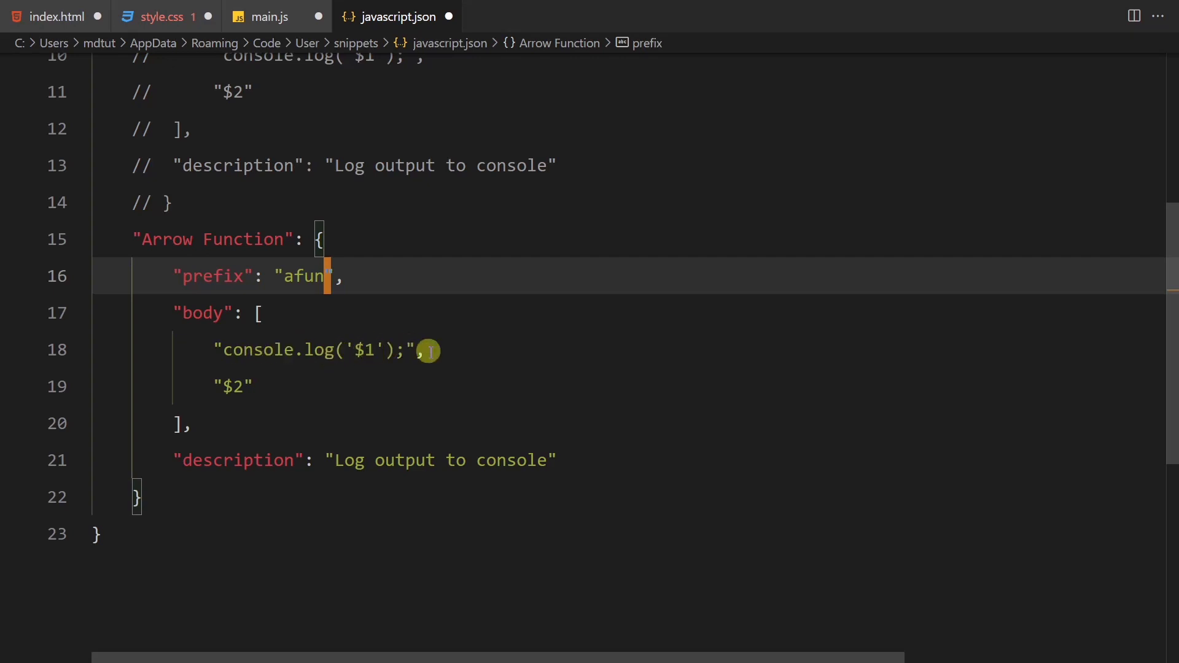
# Rewrite the body as "const name = () => {", keep the $2 line, and add a closing "}" line.
pyautogui.moveTo(406, 350); pyautogui.dragTo(226, 350)
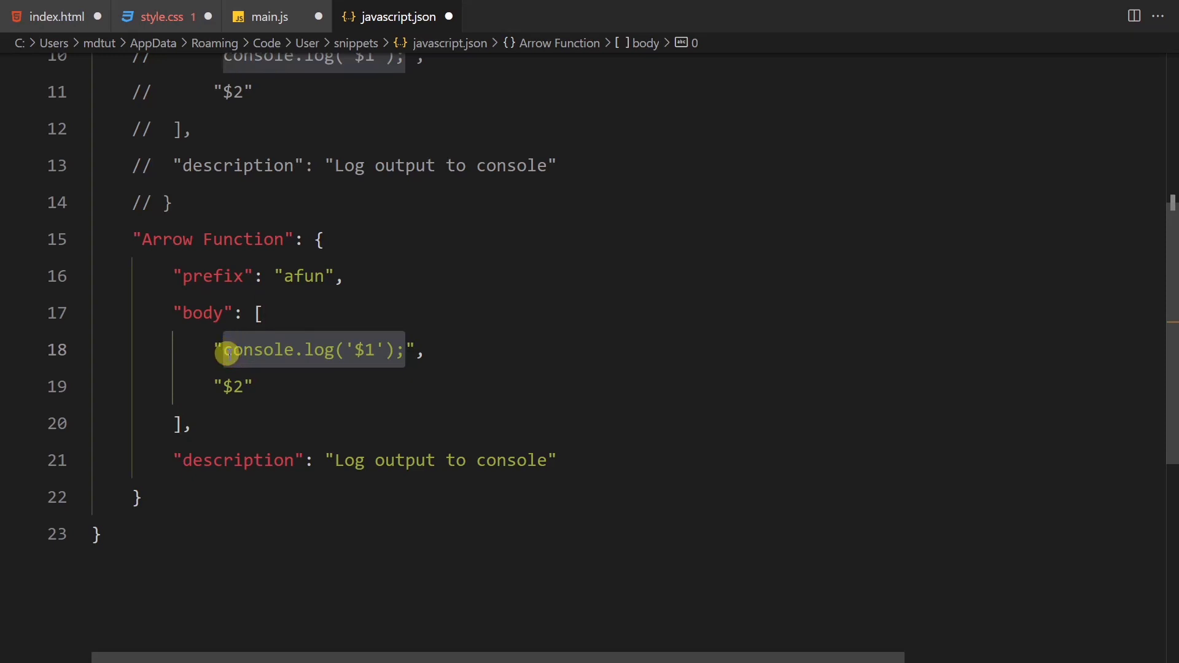
pyautogui.press('BackSpace')
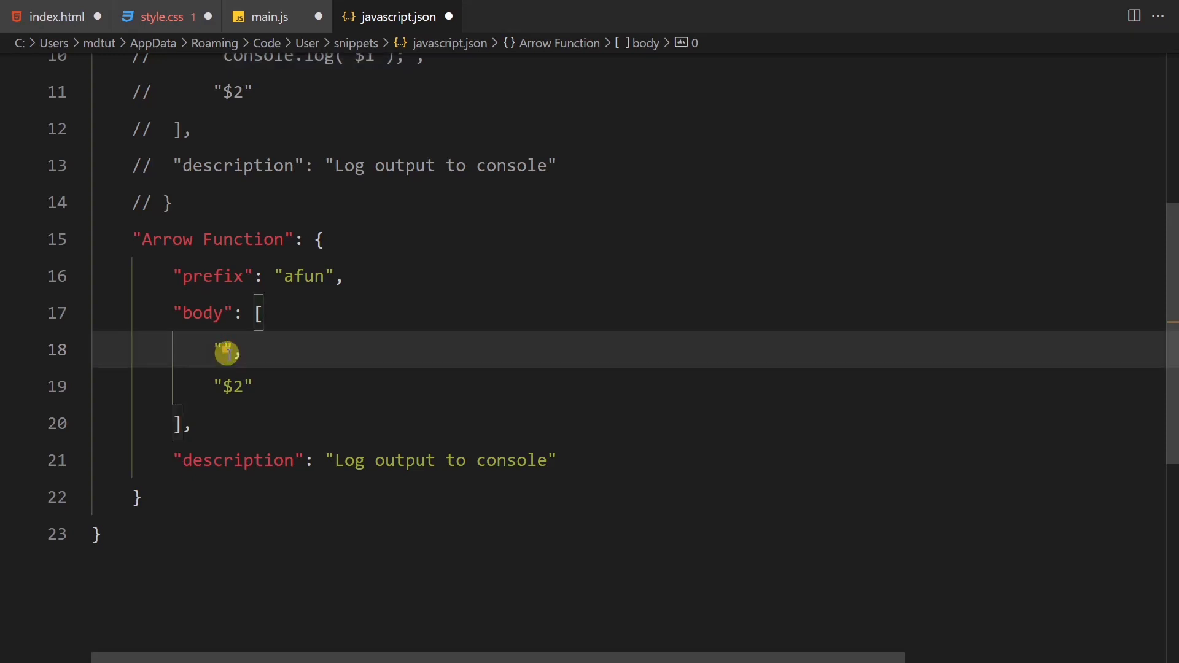
pyautogui.write('const name ')
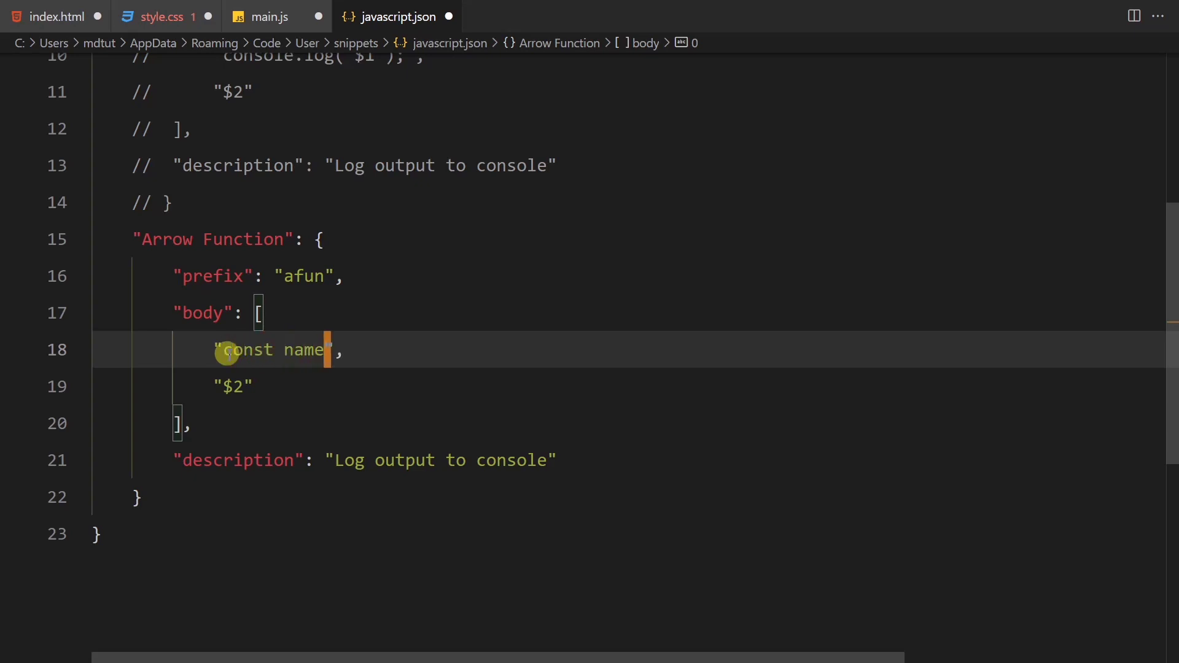
pyautogui.write('=')
pyautogui.write(' () ')
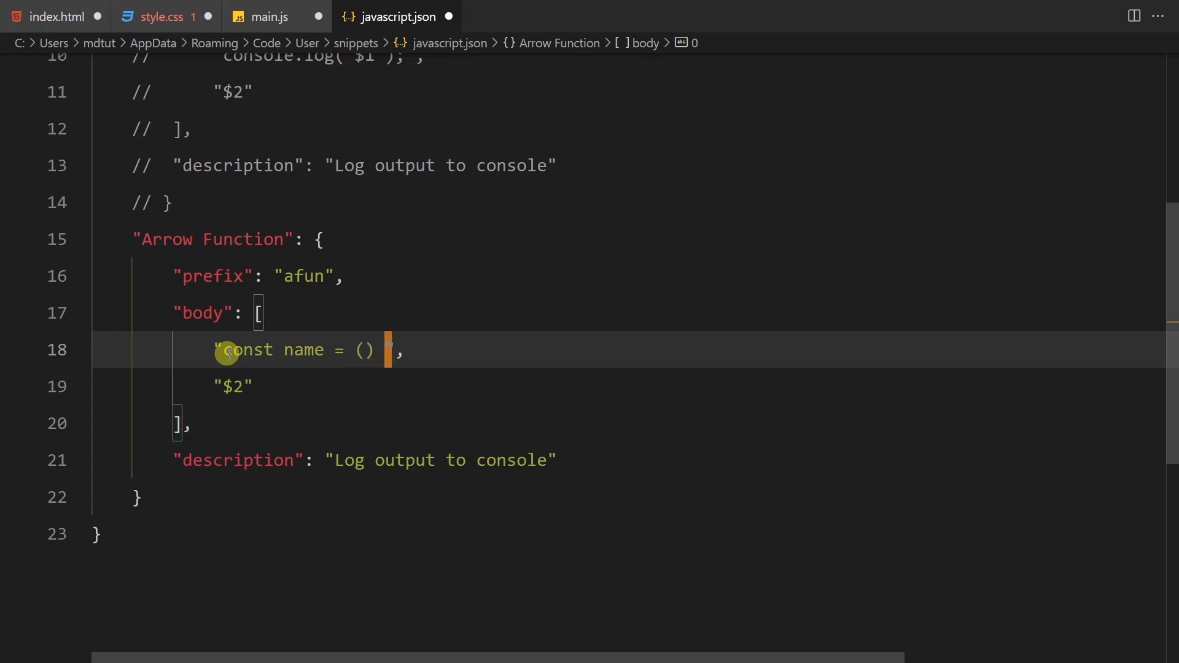
pyautogui.write('=')
pyautogui.write('>')
pyautogui.write(' {')
pyautogui.press('Down')
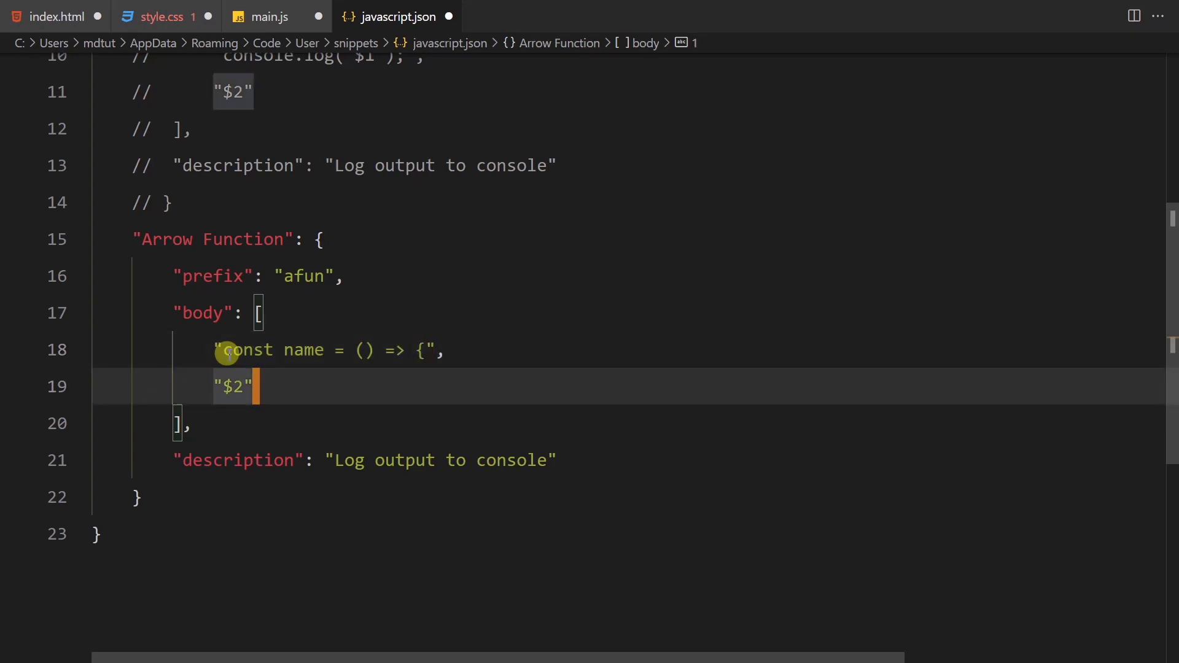
pyautogui.press('Down')
pyautogui.press('Up')
pyautogui.press('Return')
pyautogui.write('"}')
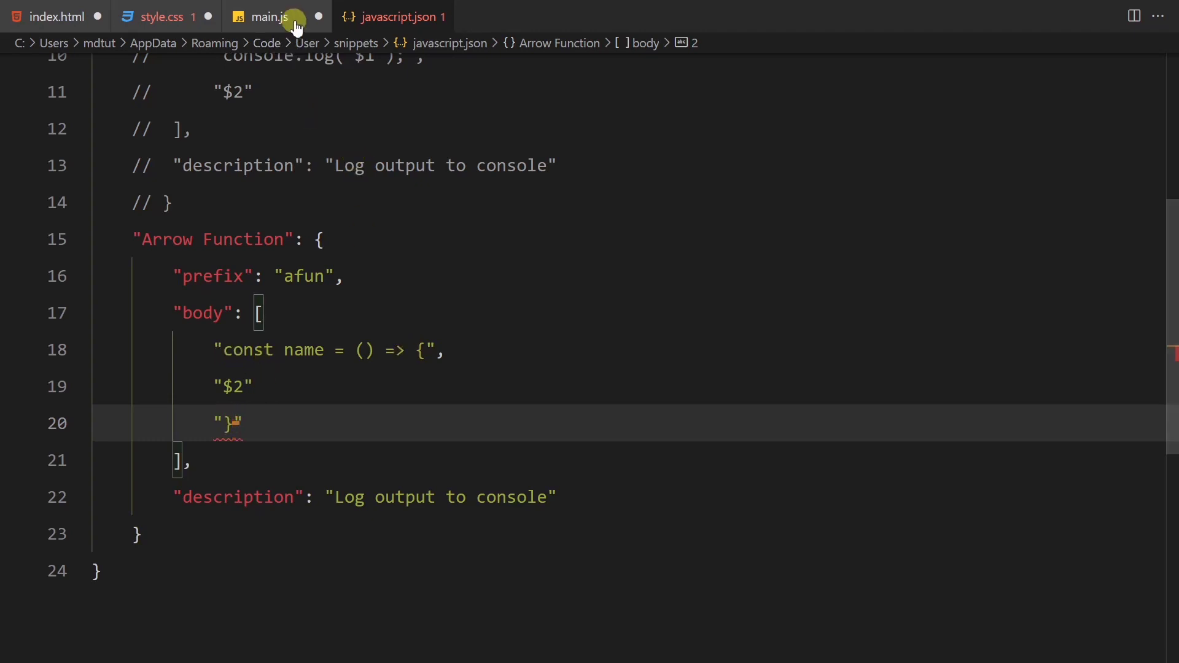
# Expand afun in main.js into the arrow function skeleton and check its name, parentheses and body.
pyautogui.click(270, 16)
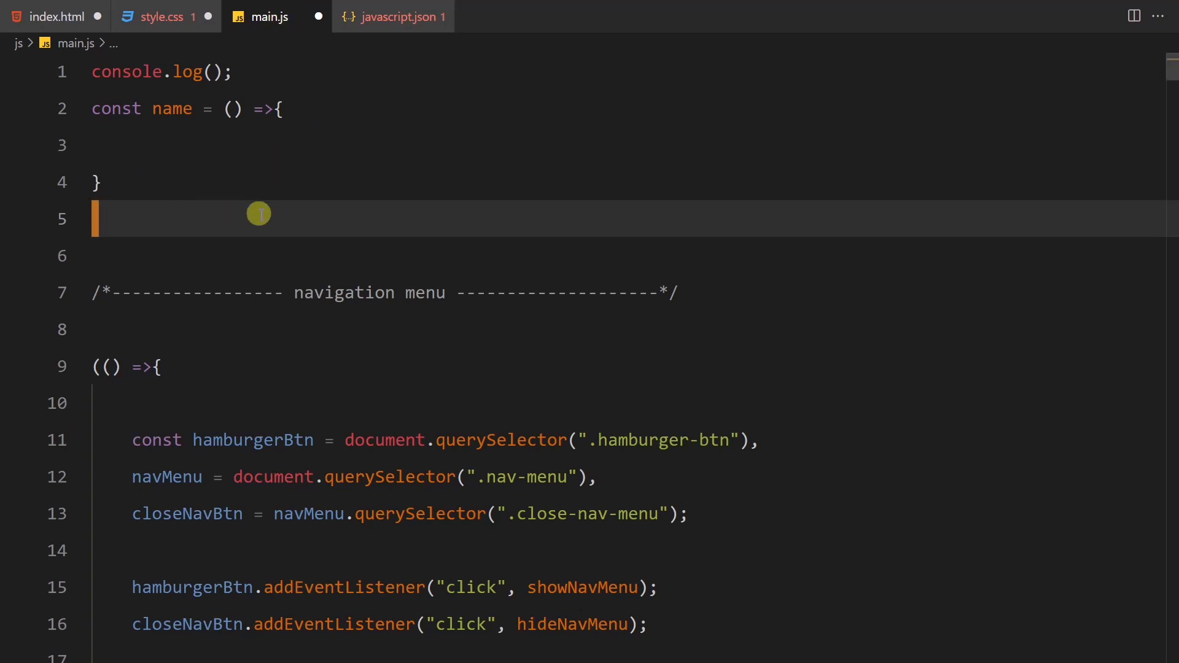
pyautogui.write('afun')
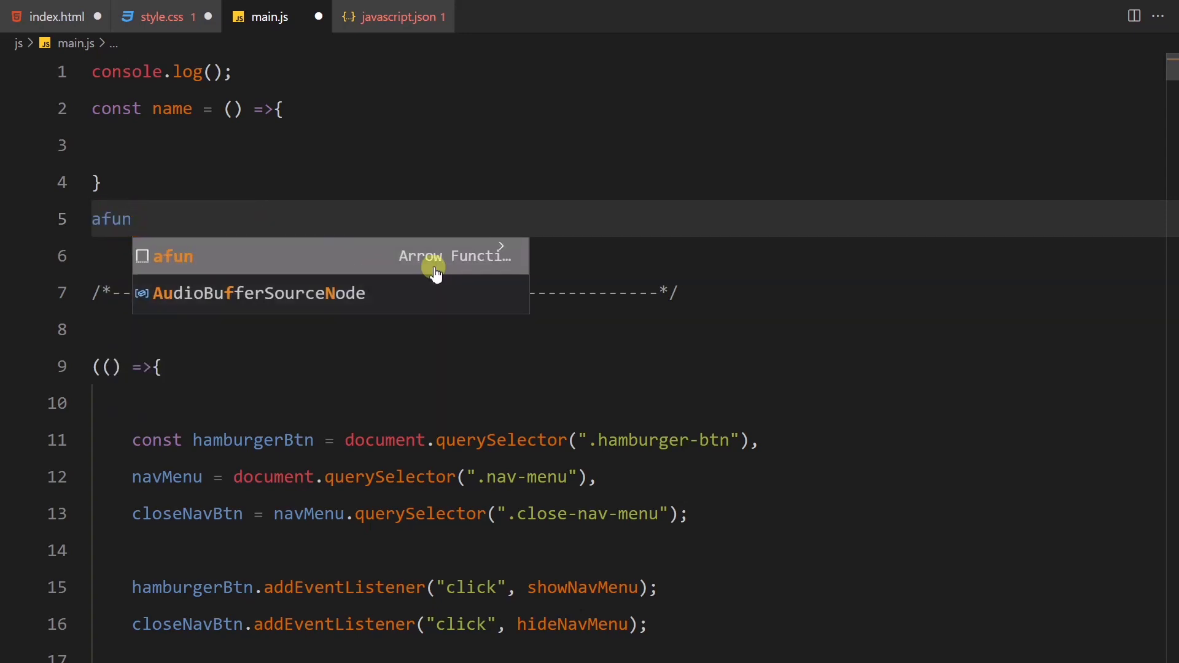
pyautogui.press('Tab')
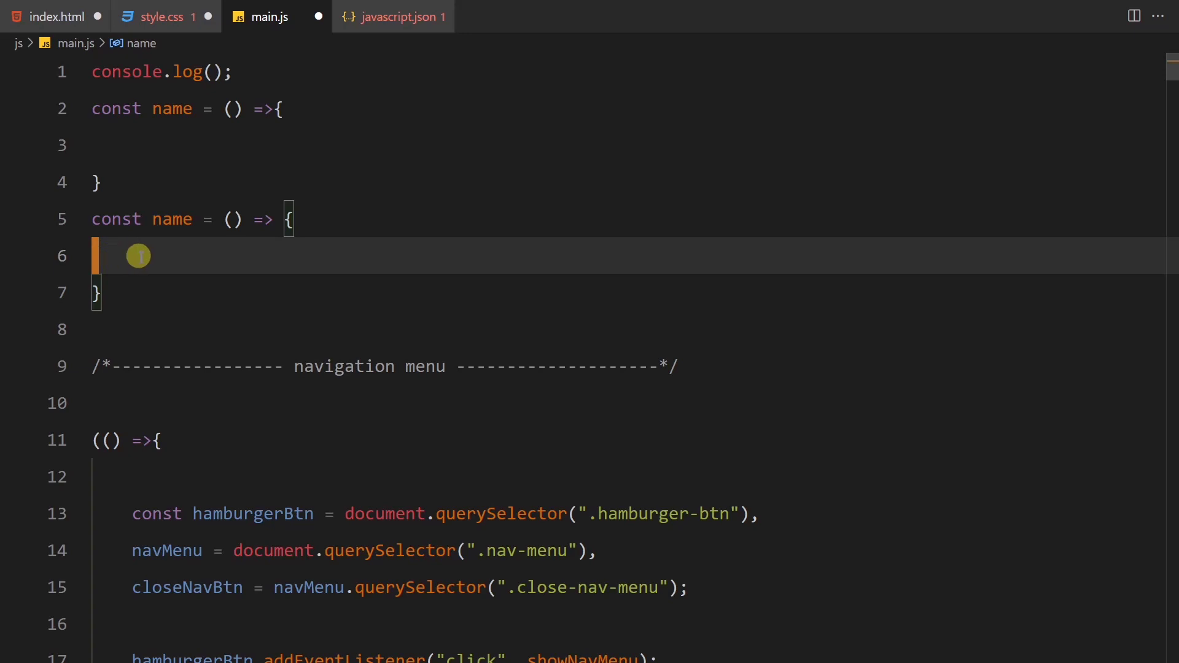
pyautogui.doubleClick(162, 219)
pyautogui.moveTo(173, 220)
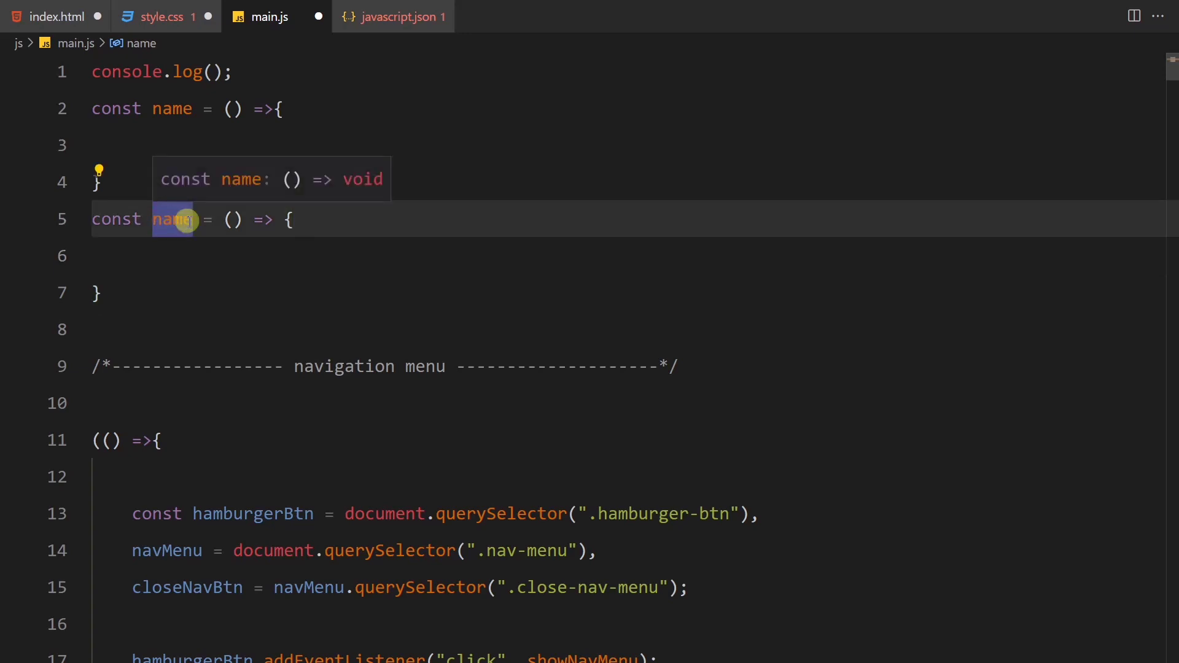
pyautogui.click(232, 220)
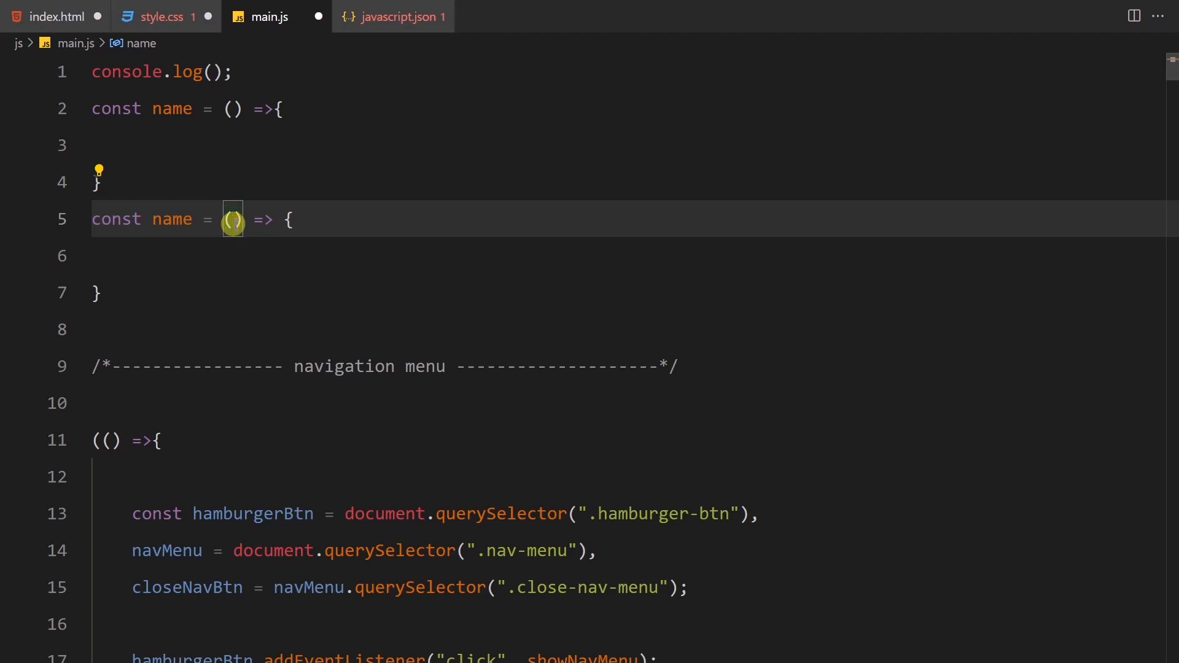
pyautogui.click(148, 256)
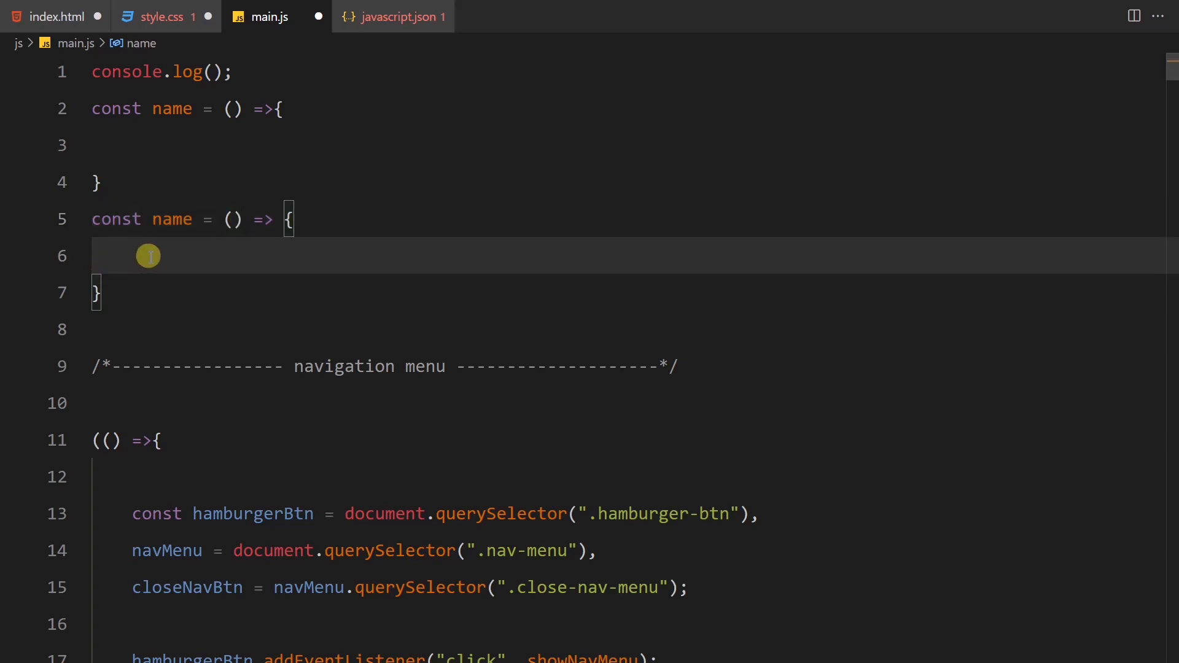
# Back in javascript.json, put values inside the snippet body's parentheses.
pyautogui.click(397, 17)
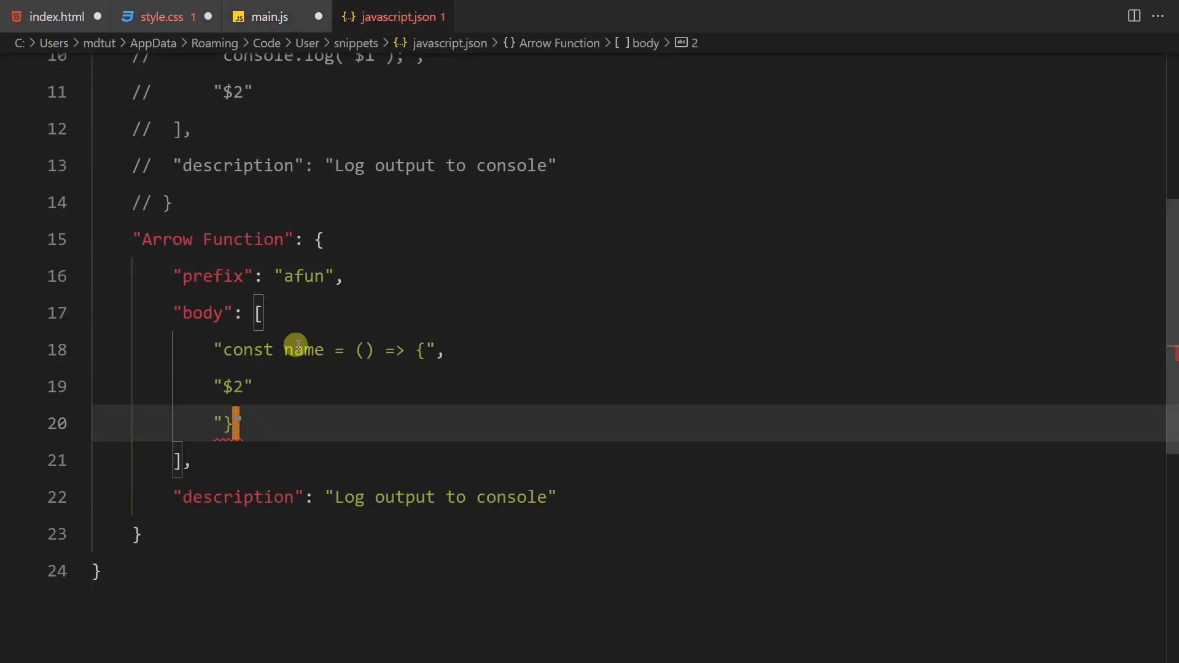
pyautogui.click(366, 350)
pyautogui.click(305, 350)
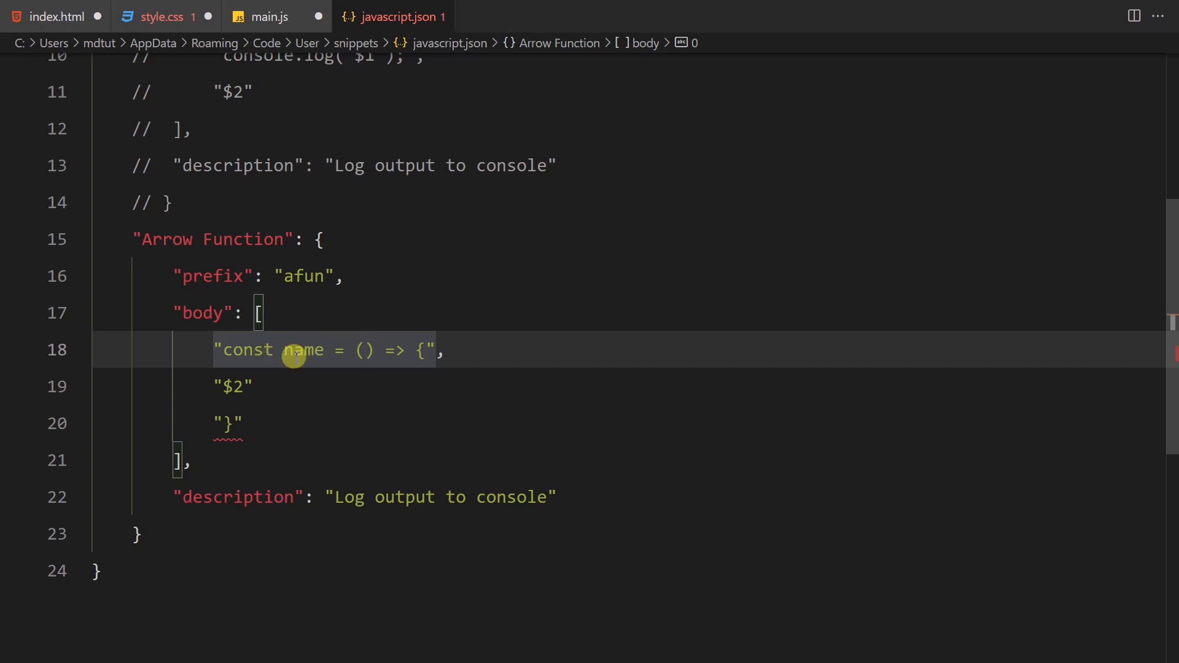
pyautogui.click(367, 350)
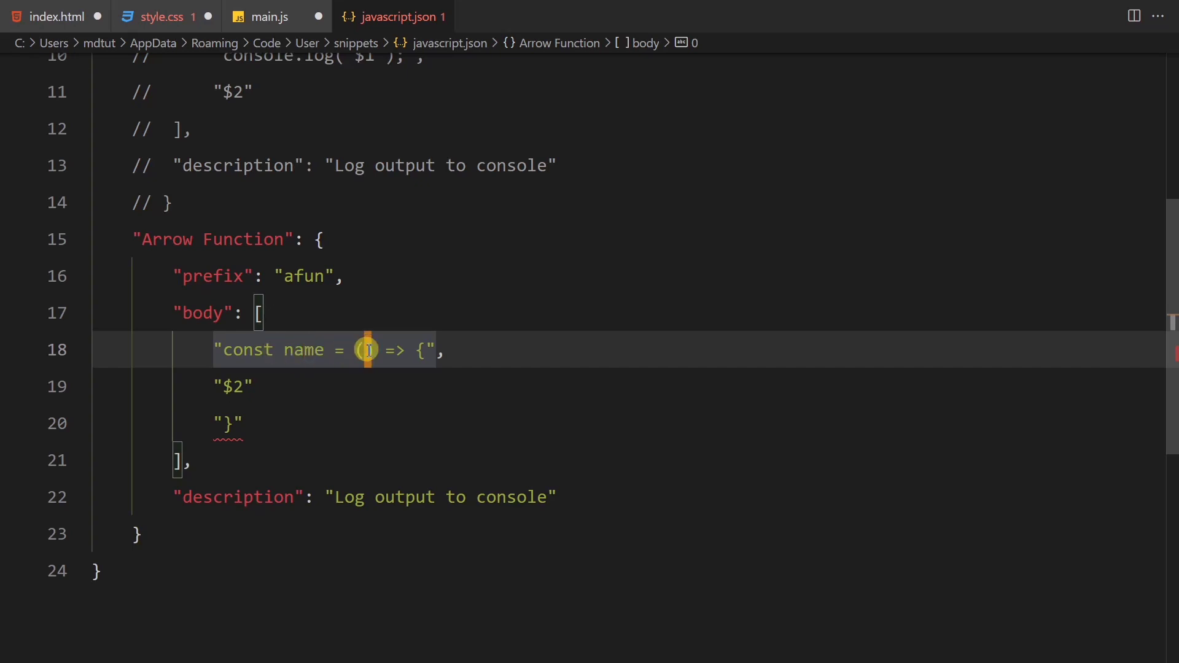
pyautogui.write('values')
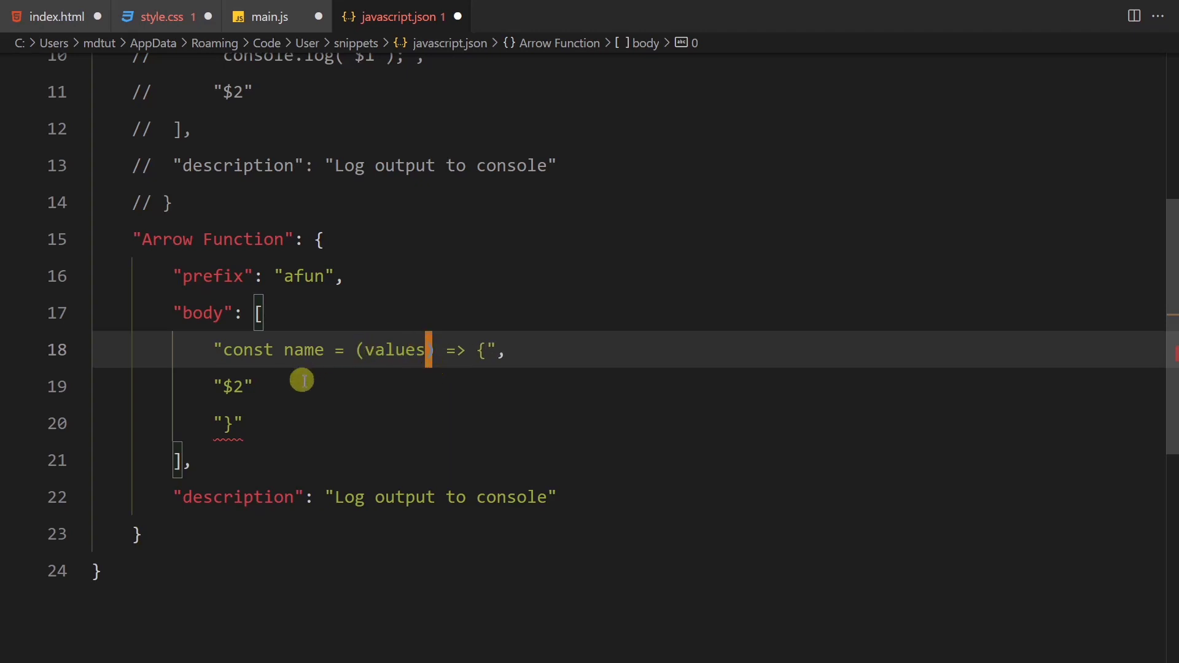
# Review the $2 tab stop and the ${1:label} example, then start a $ placeholder before name.
pyautogui.doubleClick(236, 386)
pyautogui.click(307, 378)
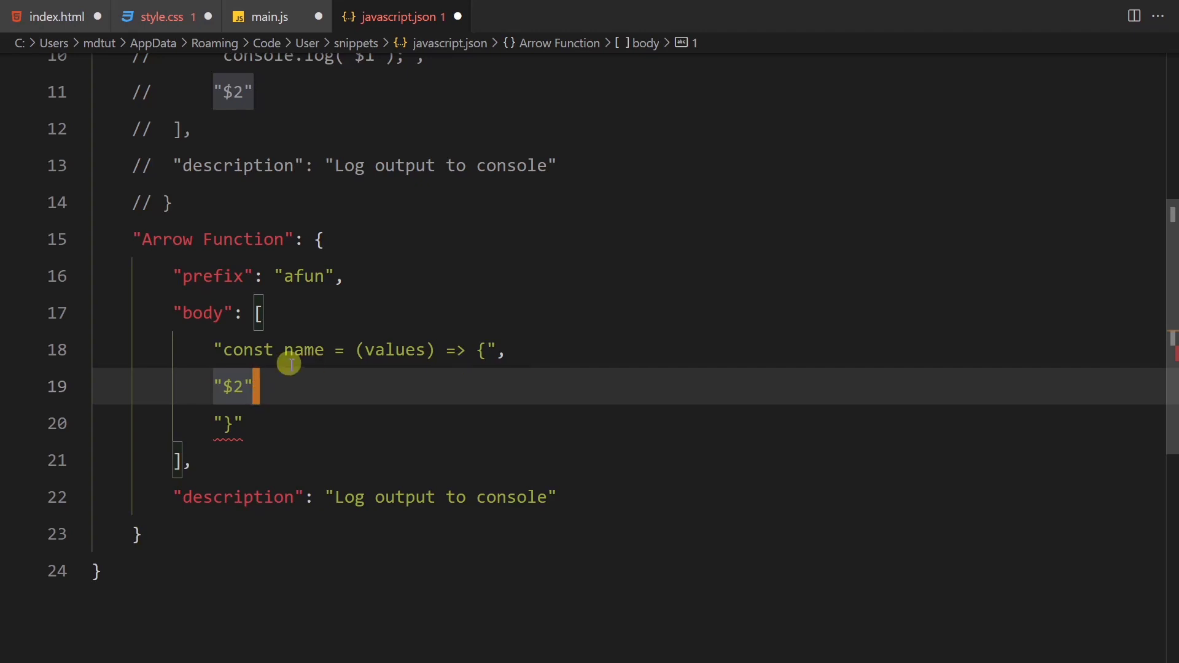
pyautogui.scroll(1, 584, 316)
pyautogui.scroll(3, 585, 317)
pyautogui.scroll(2, 585, 316)
pyautogui.scroll(-1, 585, 317)
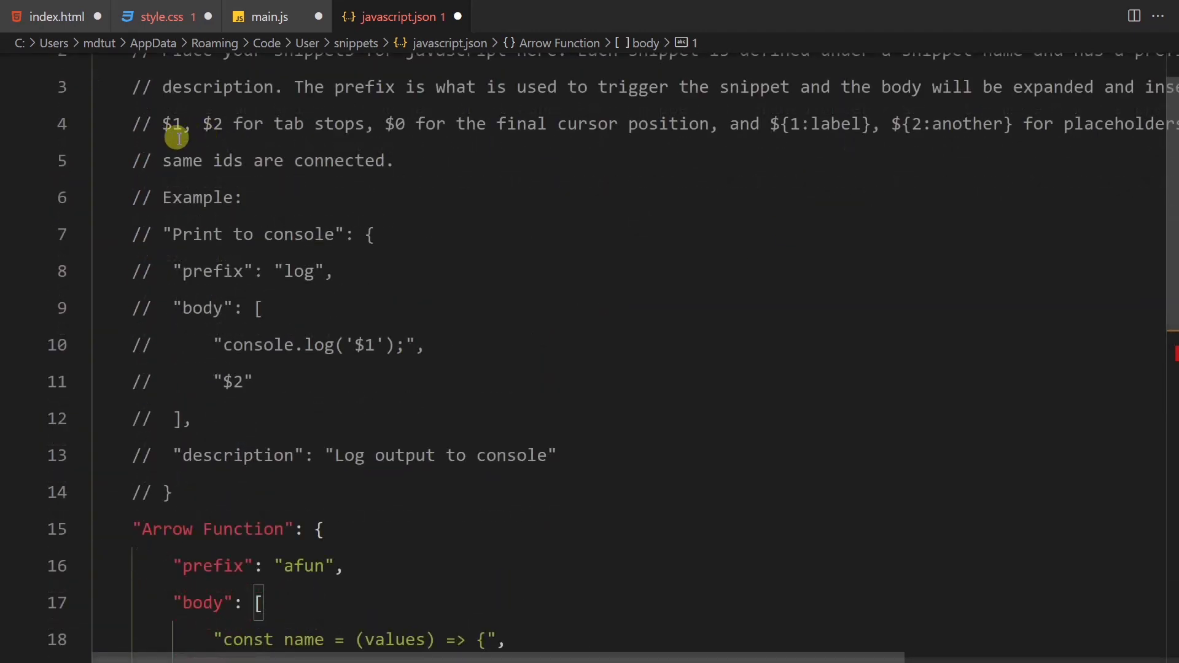
pyautogui.scroll(-3, 397, 140)
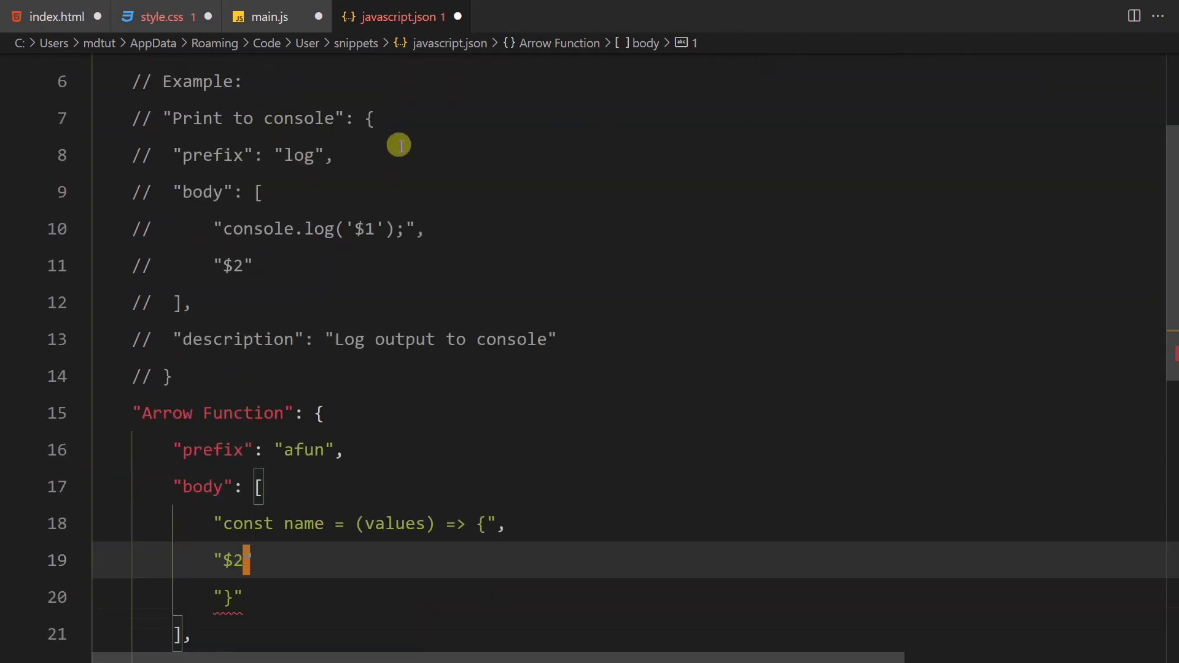
pyautogui.scroll(-3, 398, 141)
pyautogui.click(245, 328)
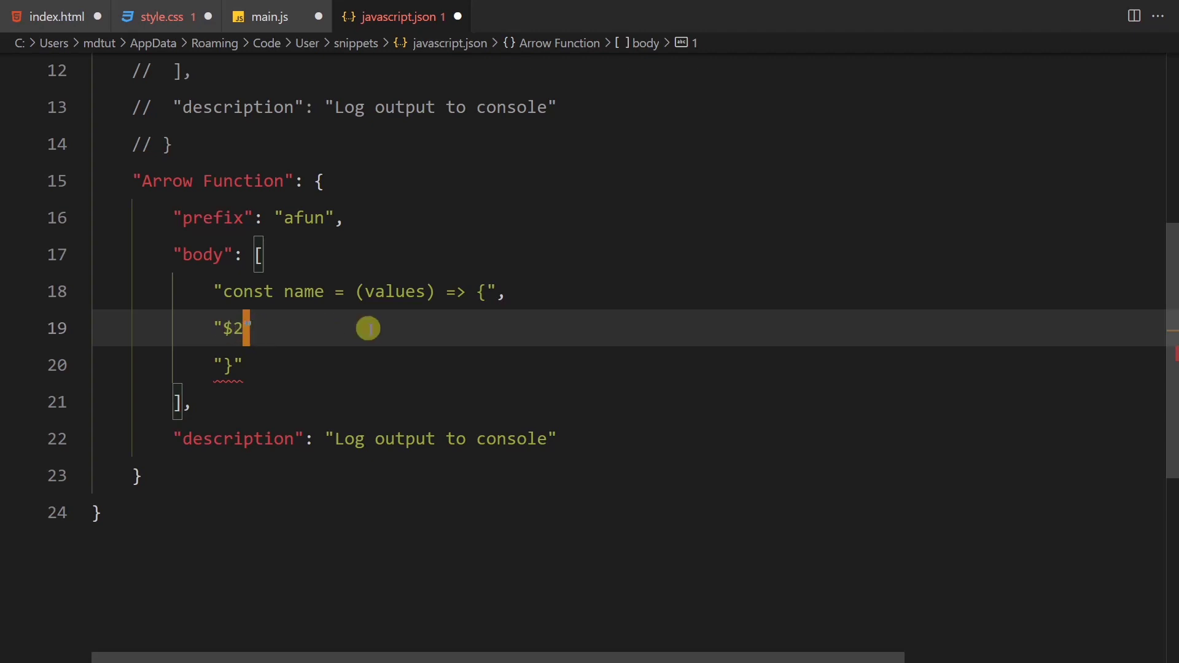
pyautogui.scroll(6, 369, 328)
pyautogui.moveTo(770, 182); pyautogui.dragTo(876, 182)
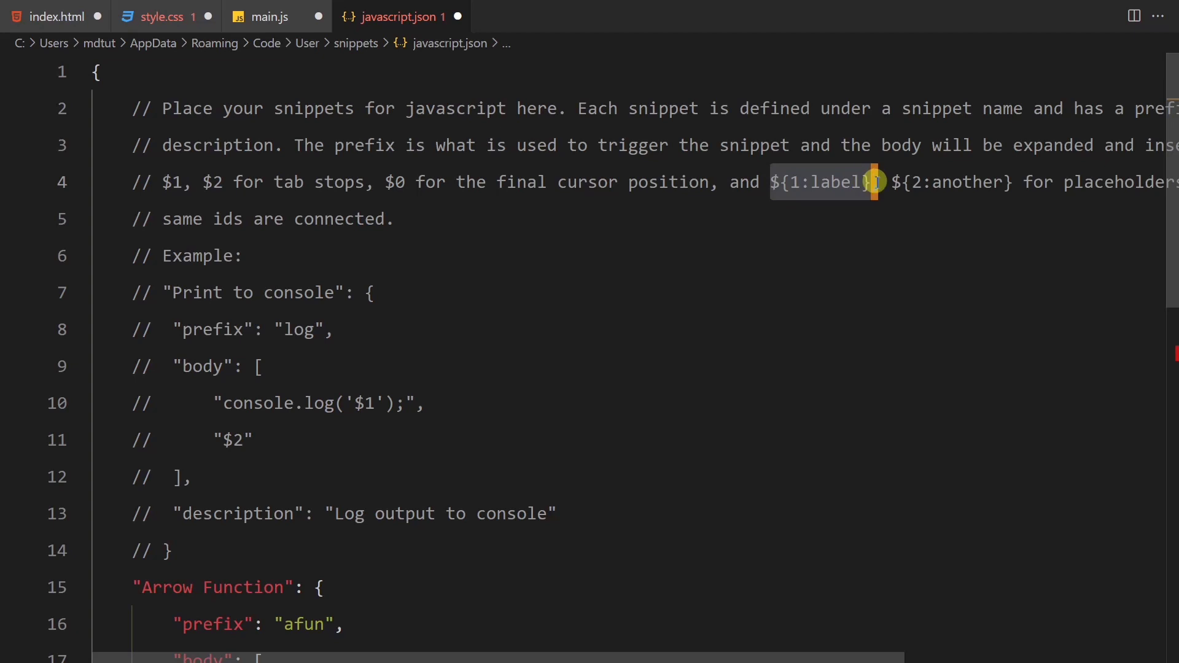
pyautogui.scroll(-3, 599, 243)
pyautogui.scroll(-5, 544, 306)
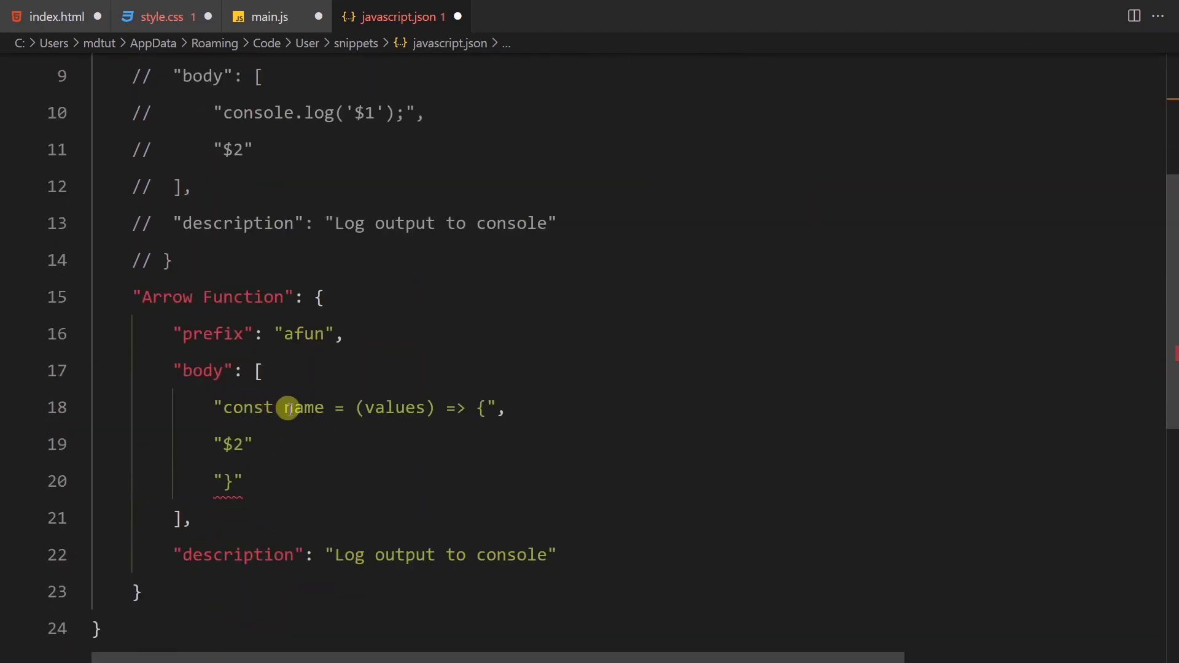
pyautogui.doubleClick(287, 408)
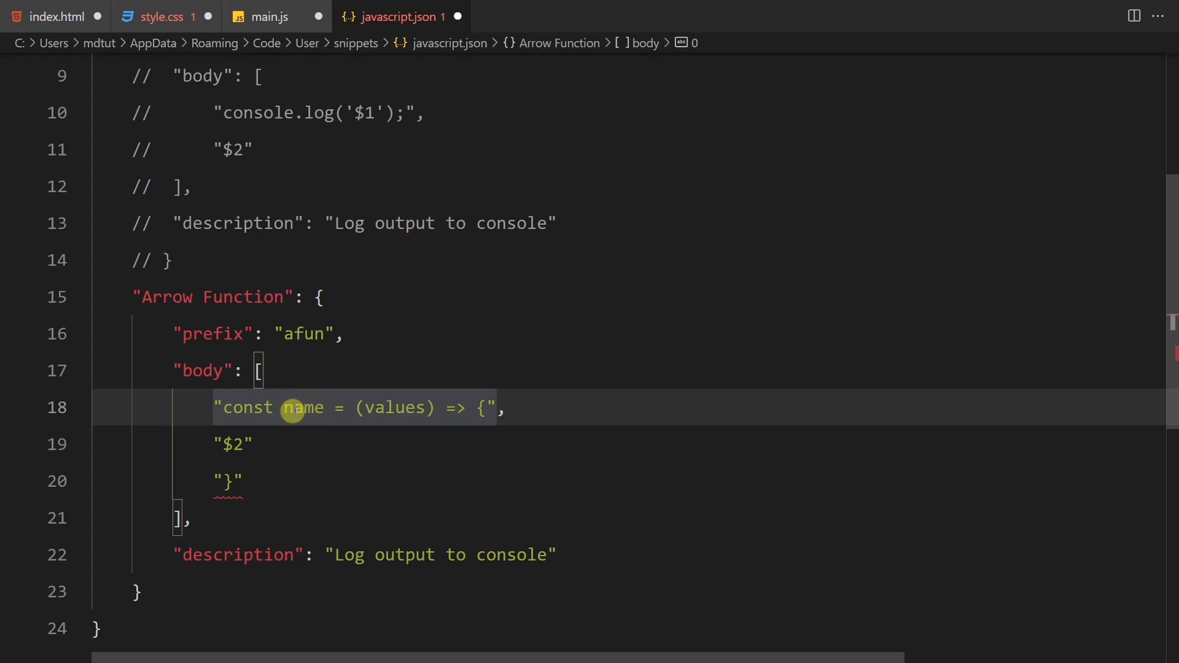
pyautogui.moveTo(287, 409)
pyautogui.mouseDown()
pyautogui.moveTo(320, 407)
pyautogui.moveTo(288, 417)
pyautogui.mouseUp()
pyautogui.scroll(3, 674, 404)
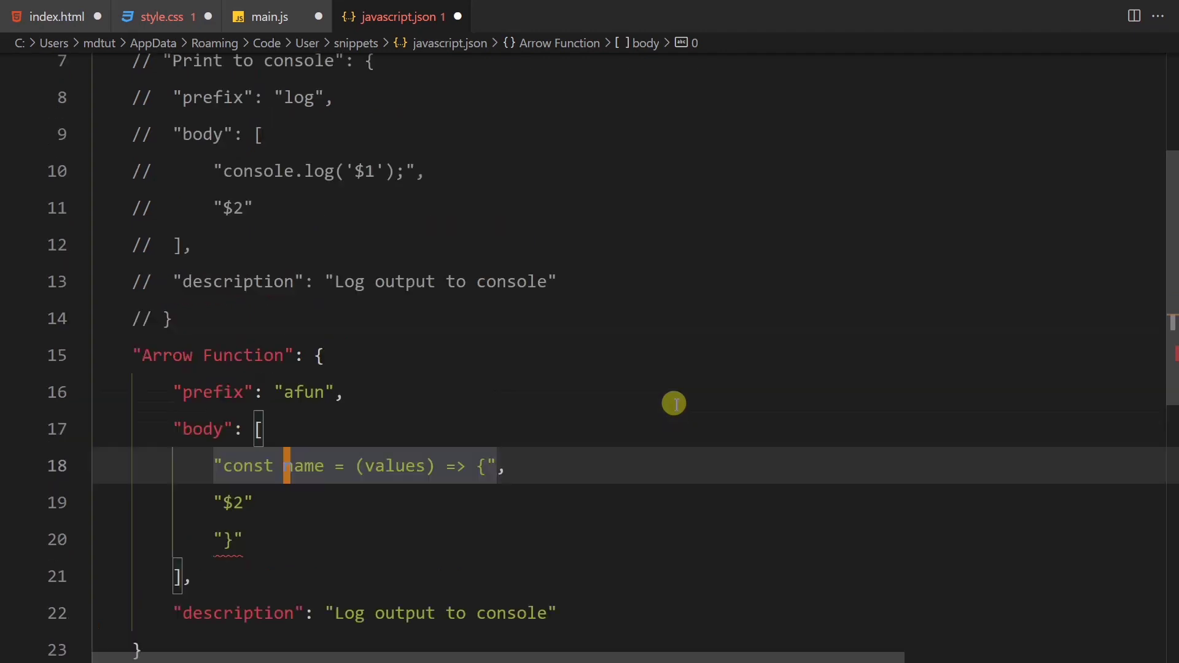
pyautogui.scroll(5, 674, 404)
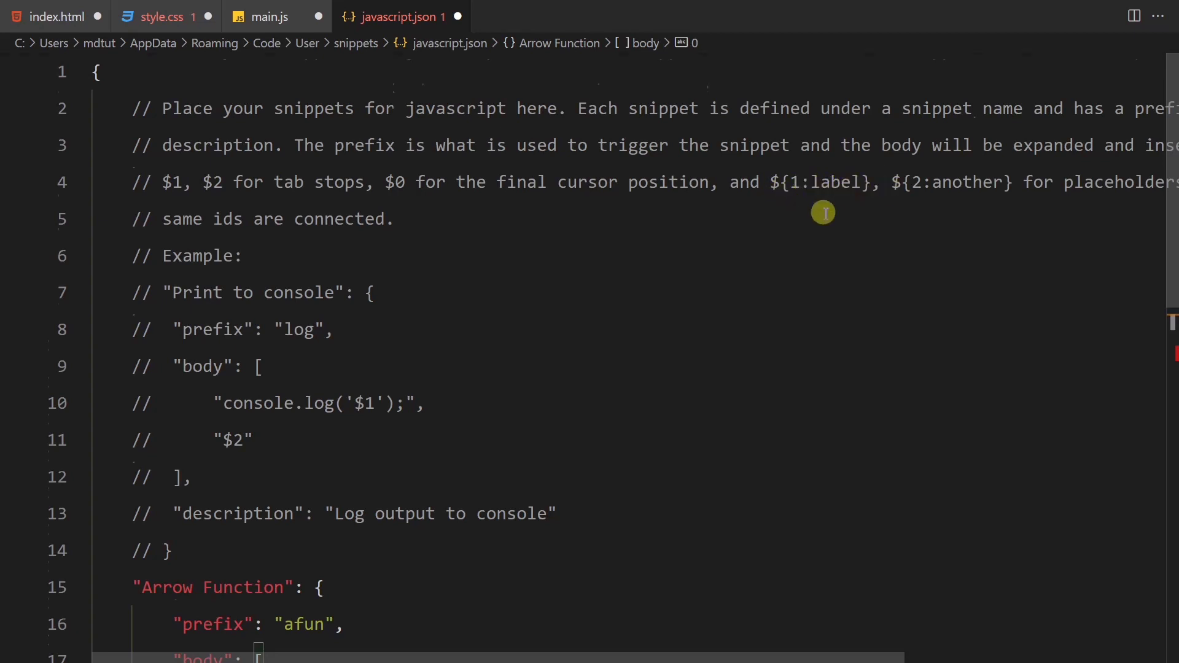
pyautogui.scroll(-3, 590, 292)
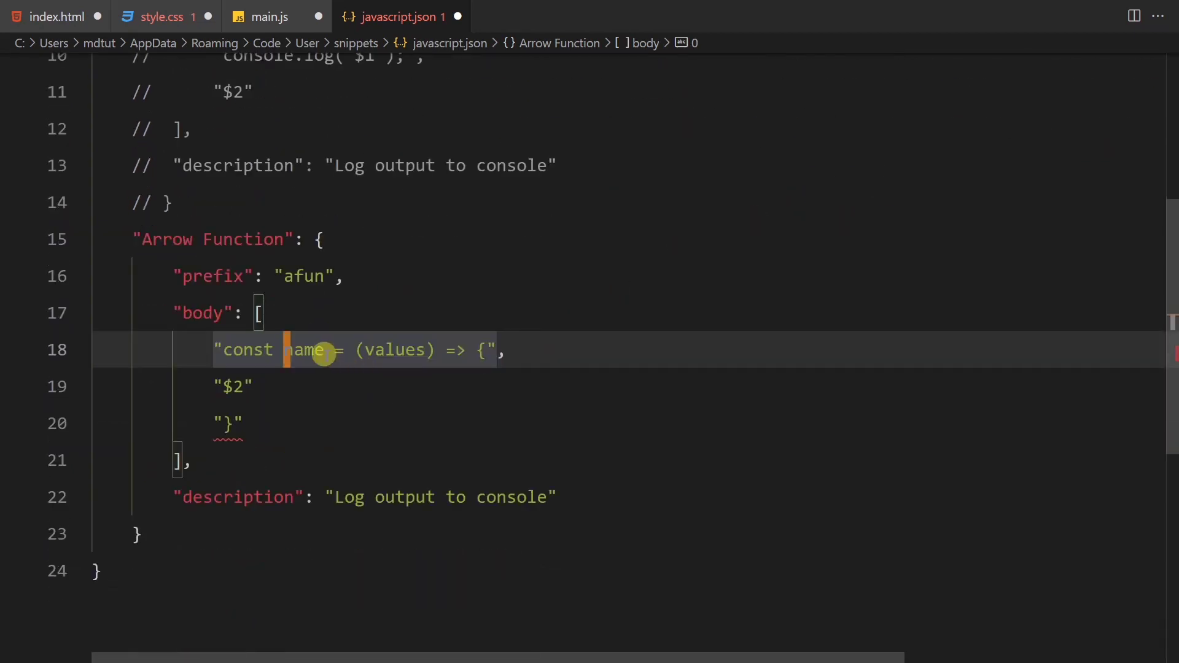
pyautogui.scroll(-1, 325, 351)
pyautogui.write('${')
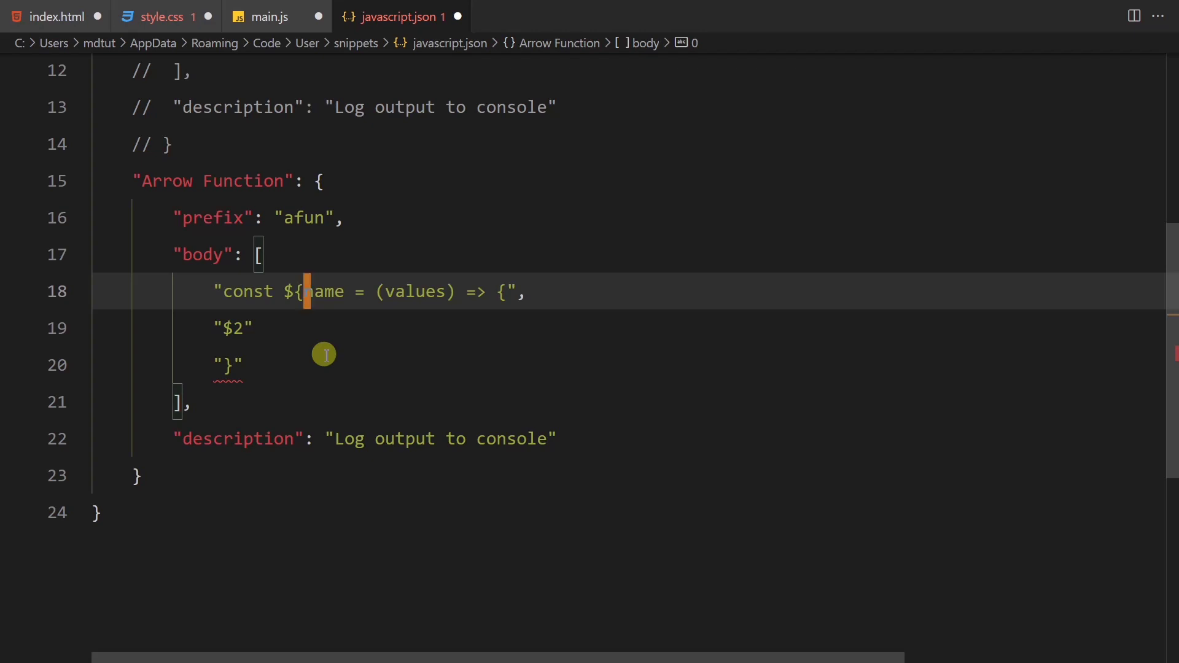
pyautogui.write('1:')
# Wrap name and values as ${1:name} and ${2:values}, make the body tab stop $3, and save.
pyautogui.press('Right')
pyautogui.press('Right')
pyautogui.press('Right')
pyautogui.press('Right')
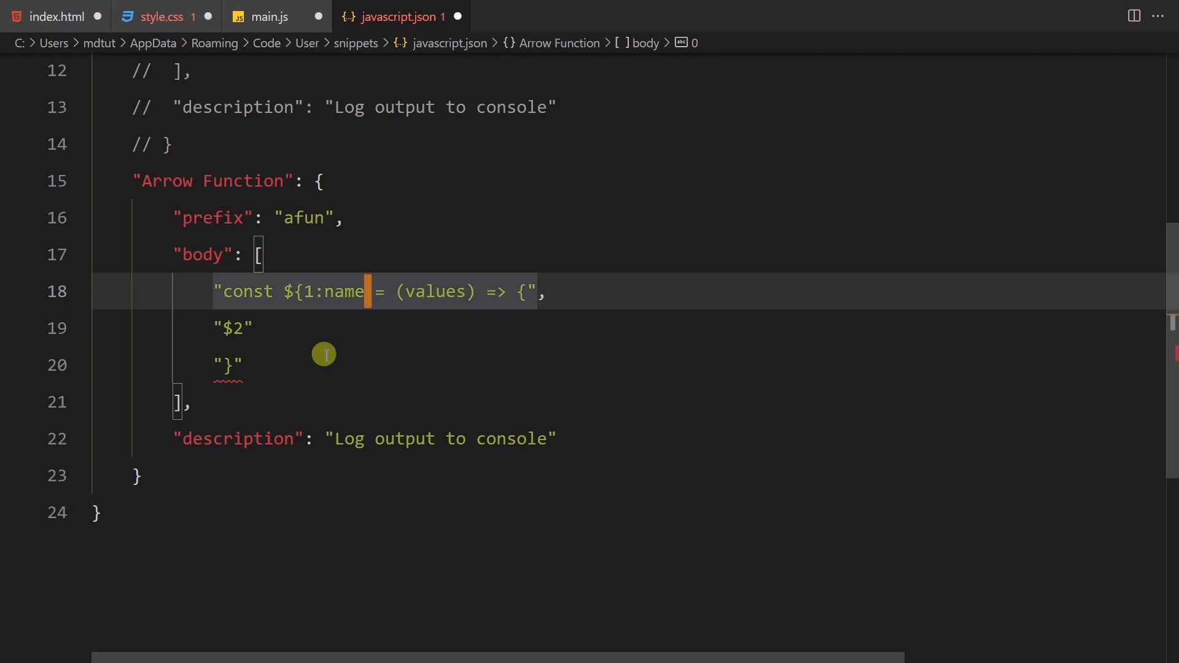
pyautogui.write('}')
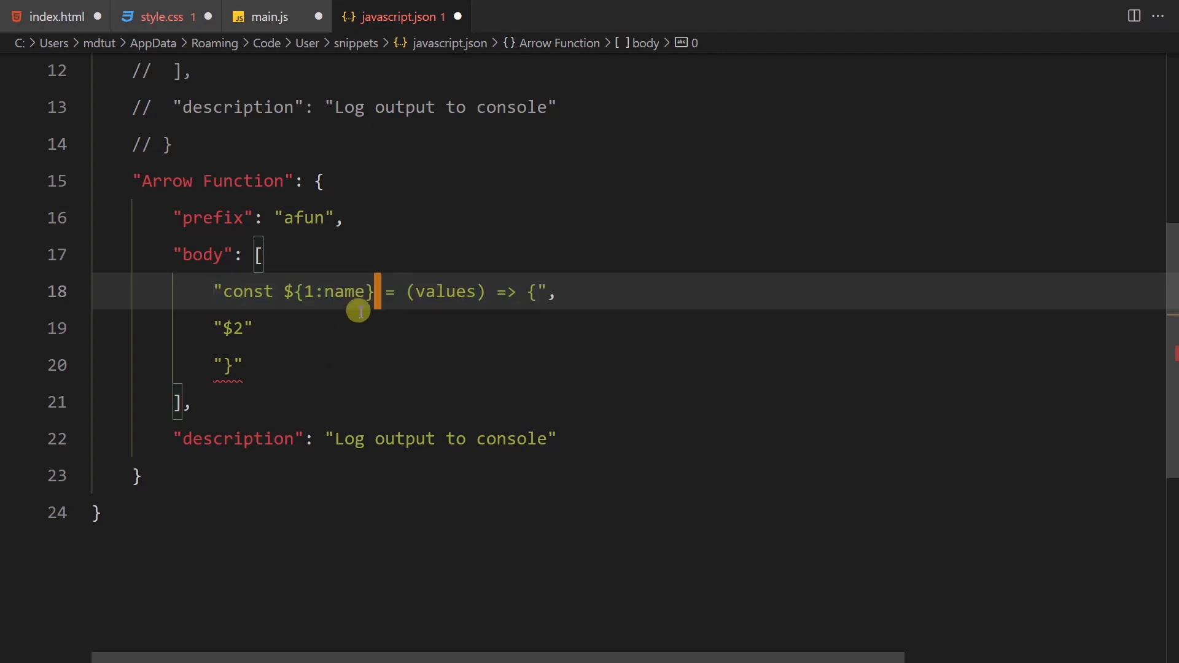
pyautogui.click(415, 292)
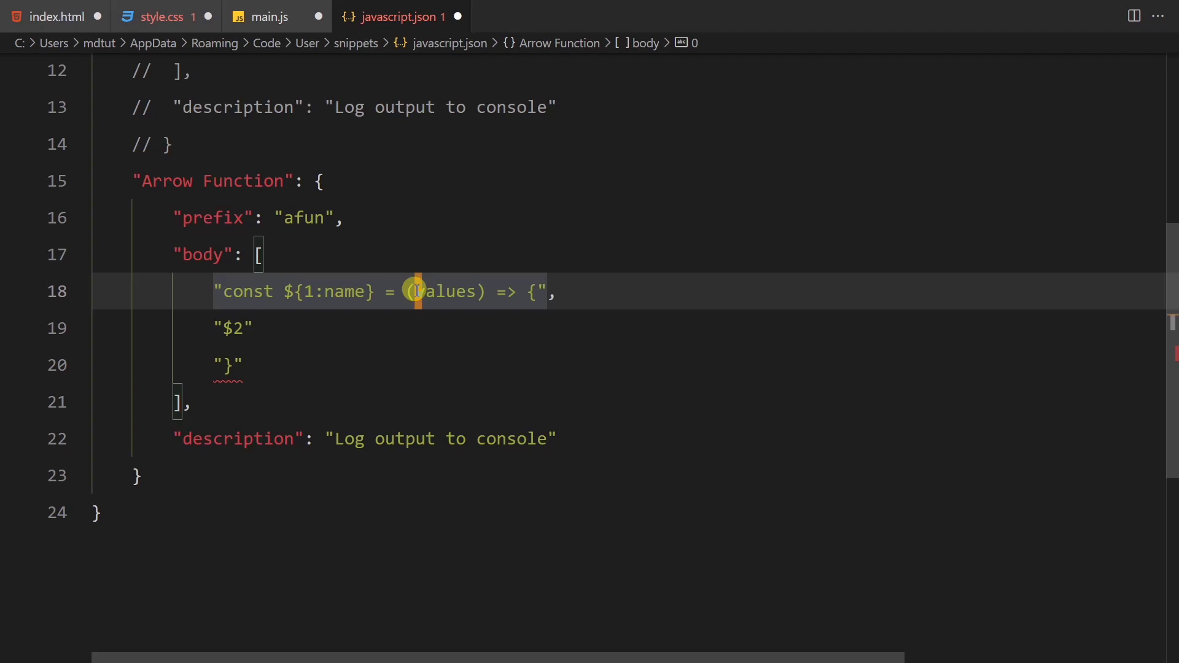
pyautogui.write('$')
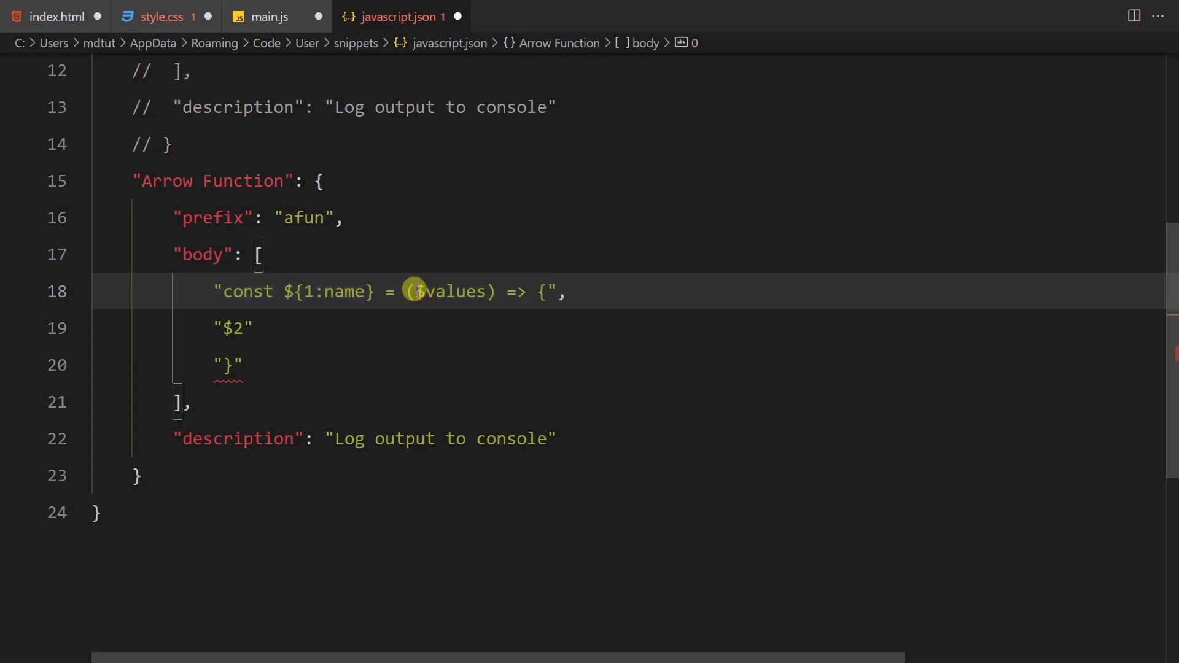
pyautogui.write('{2:')
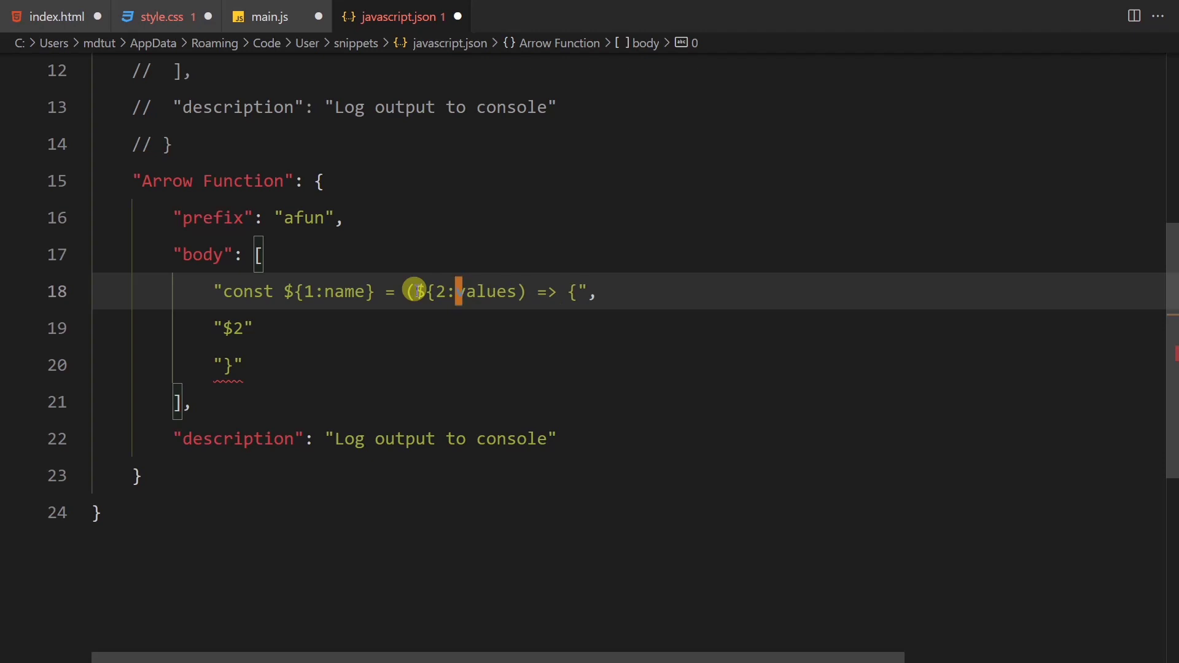
pyautogui.press('Right')
pyautogui.press('Right')
pyautogui.press('Right')
pyautogui.press('Right')
pyautogui.press('Right')
pyautogui.press('Right')
pyautogui.write('}')
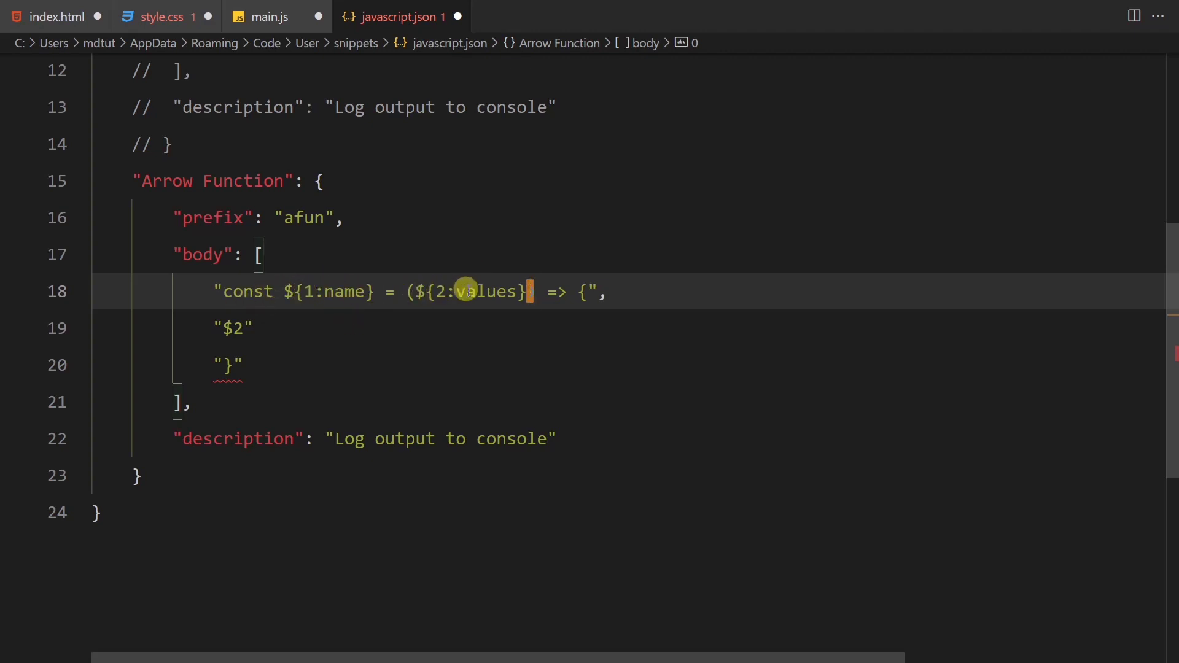
pyautogui.doubleClick(245, 330)
pyautogui.press('BackSpace')
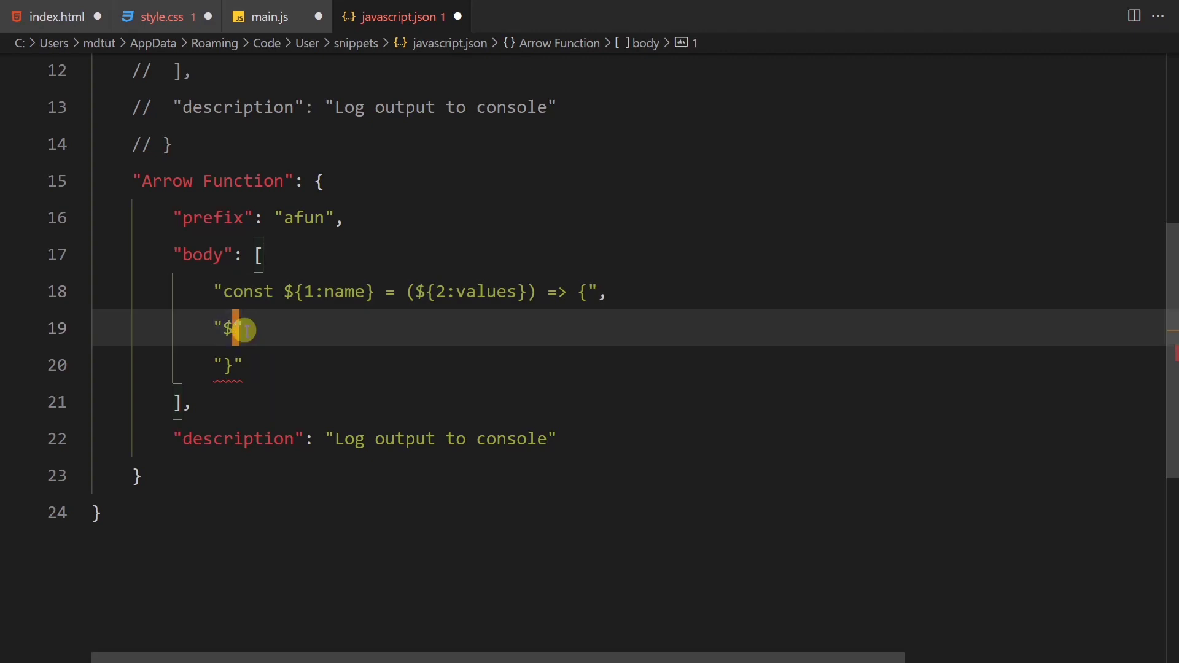
pyautogui.write('3')
pyautogui.hotkey('ctrl', 's')
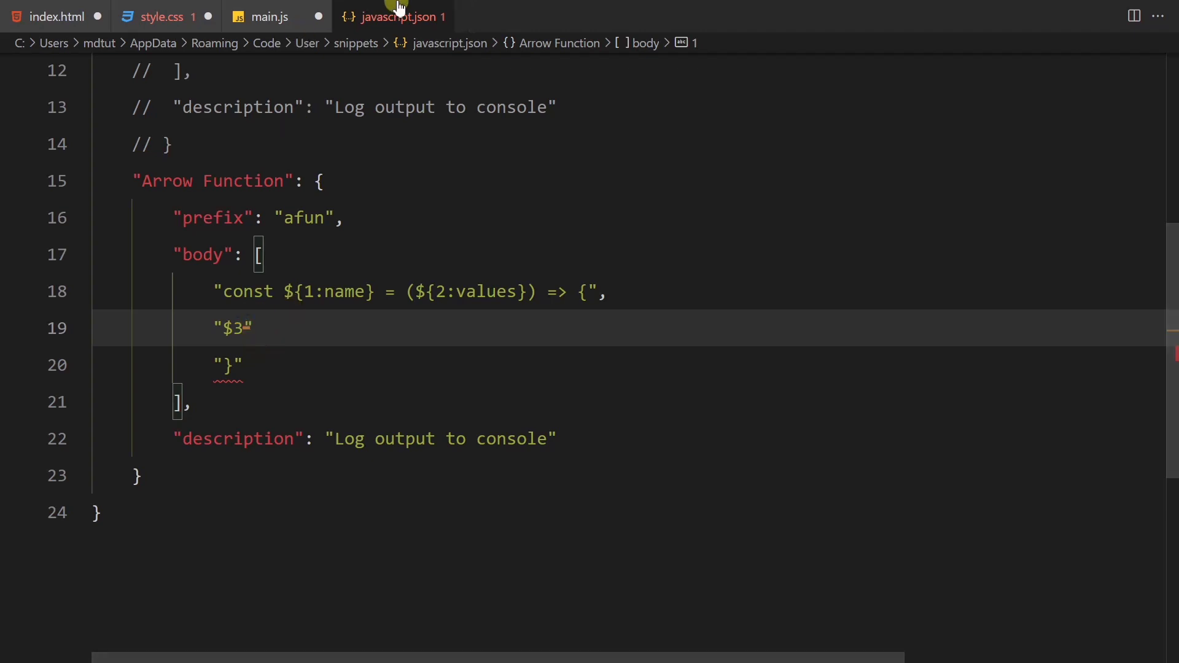
# On a new line 8 of main.js, expand afun into const hablu = (values) => { } and tab through its placeholders.
pyautogui.click(269, 16)
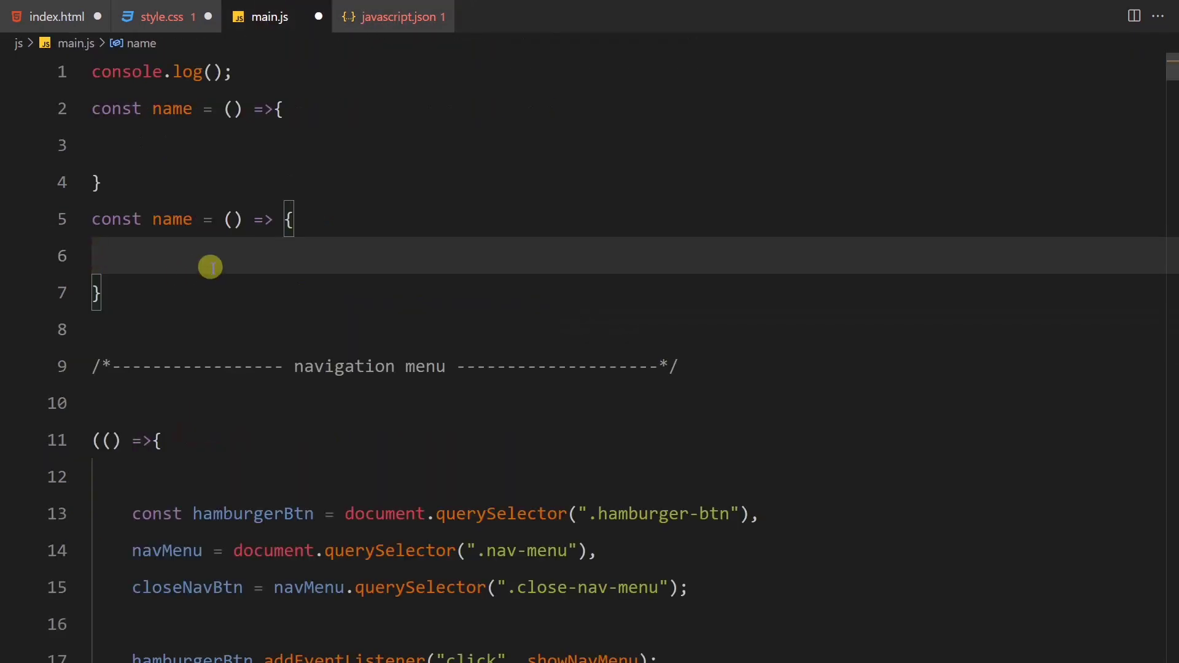
pyautogui.click(151, 295)
pyautogui.press('Return')
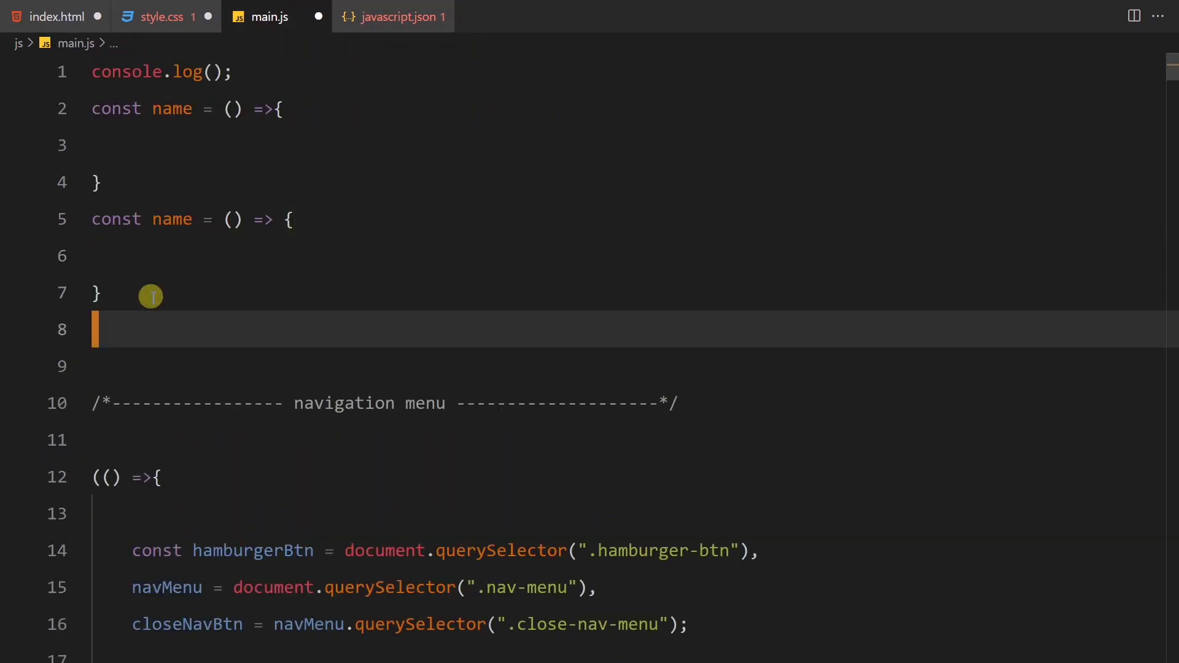
pyautogui.write('afun')
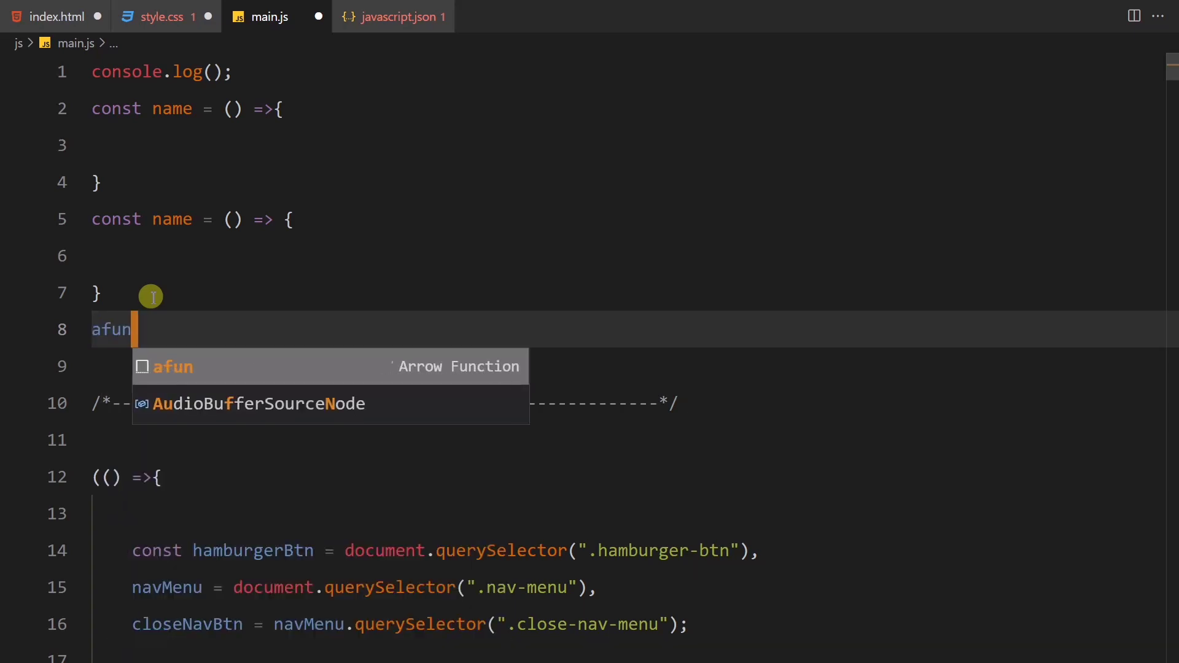
pyautogui.press('Tab')
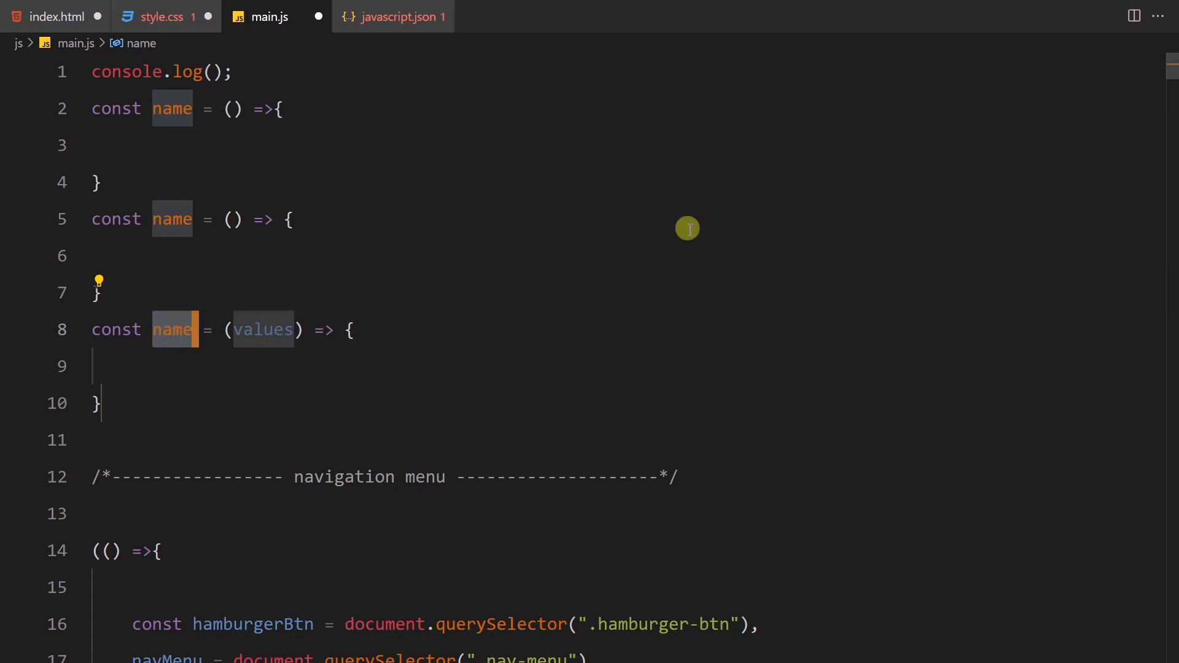
pyautogui.write('hablu')
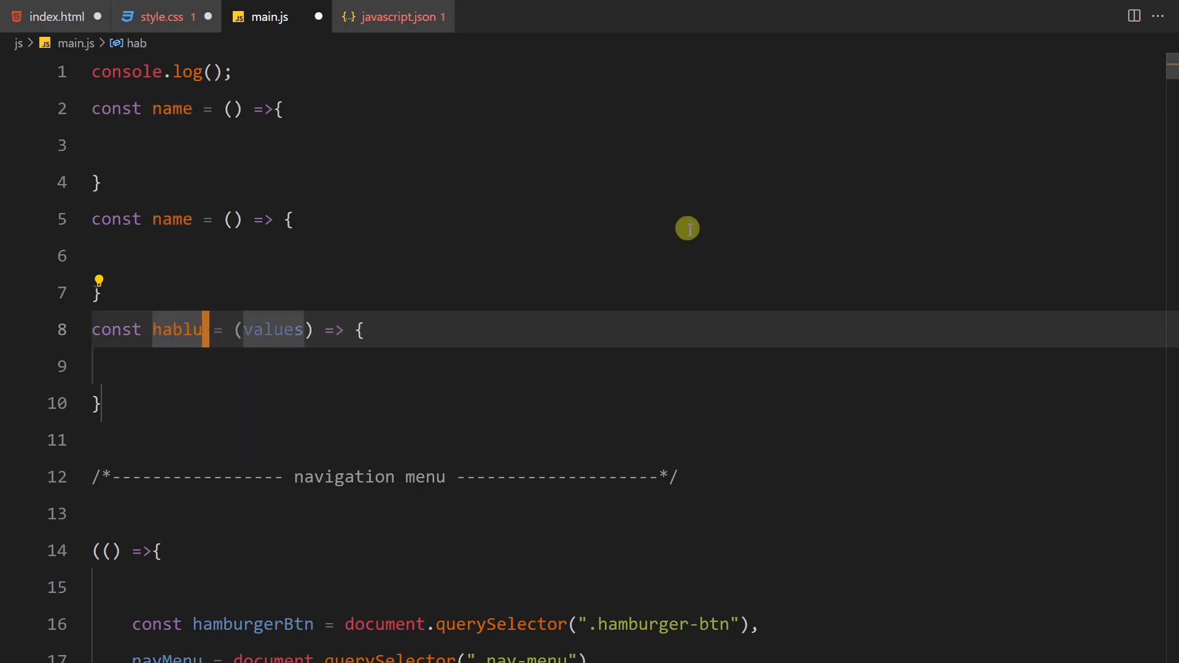
pyautogui.press('Tab')
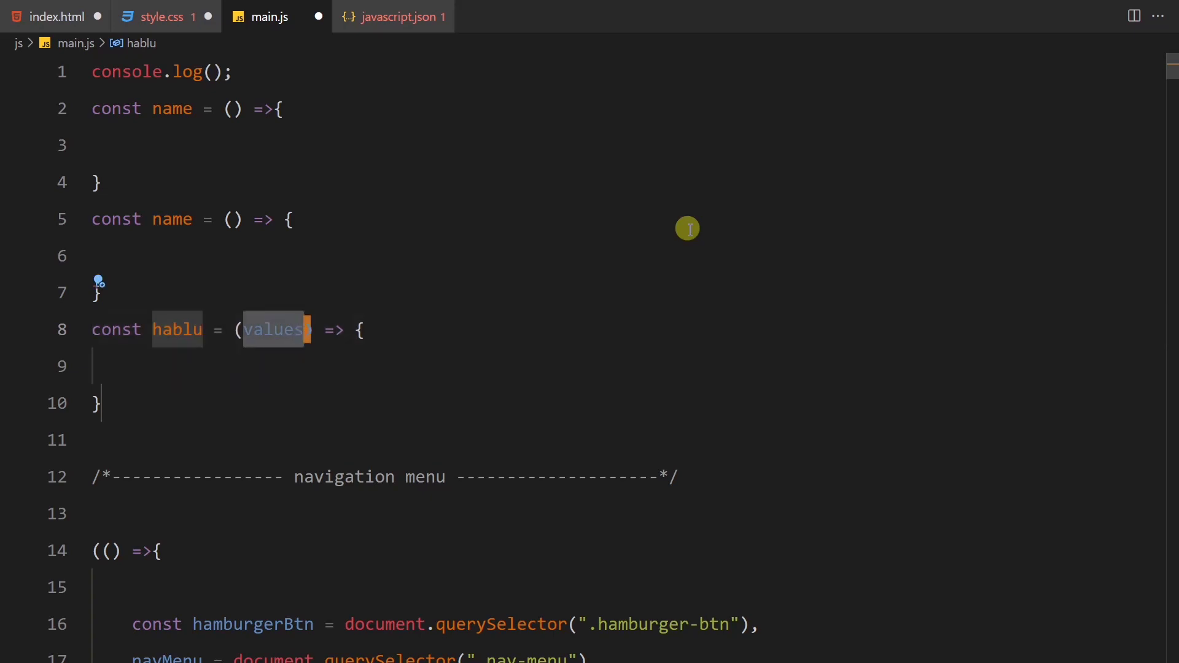
pyautogui.press('Tab')
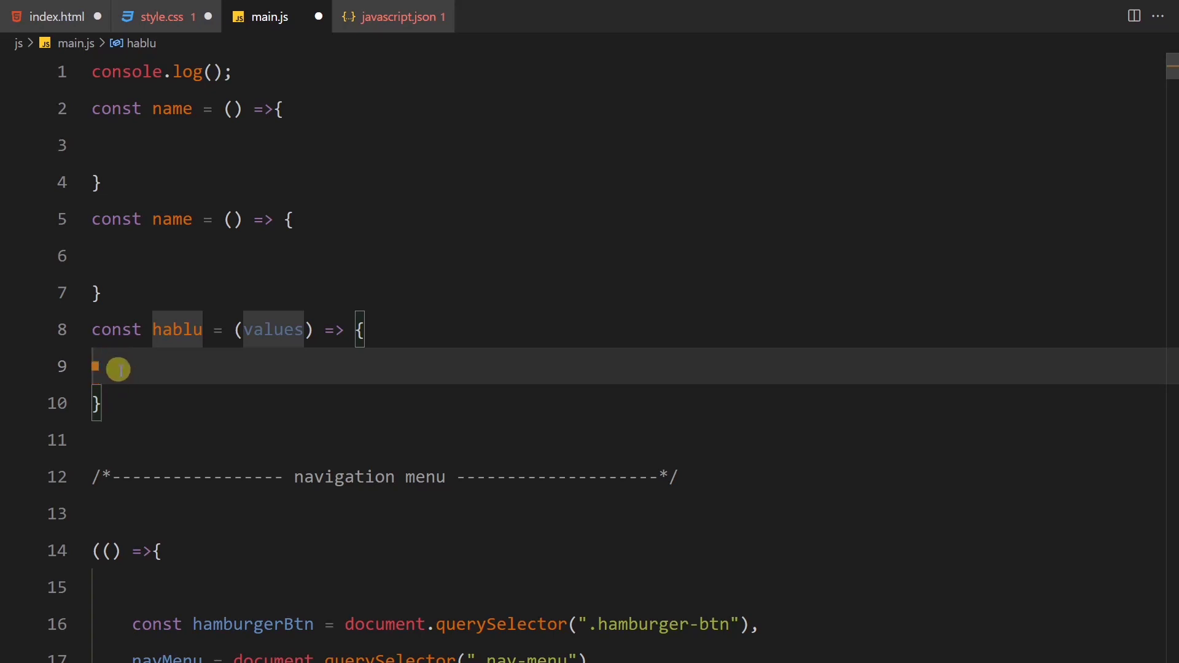
# Retype the snippet's body line as an indented " $3" and return to main.js.
pyautogui.click(393, 17)
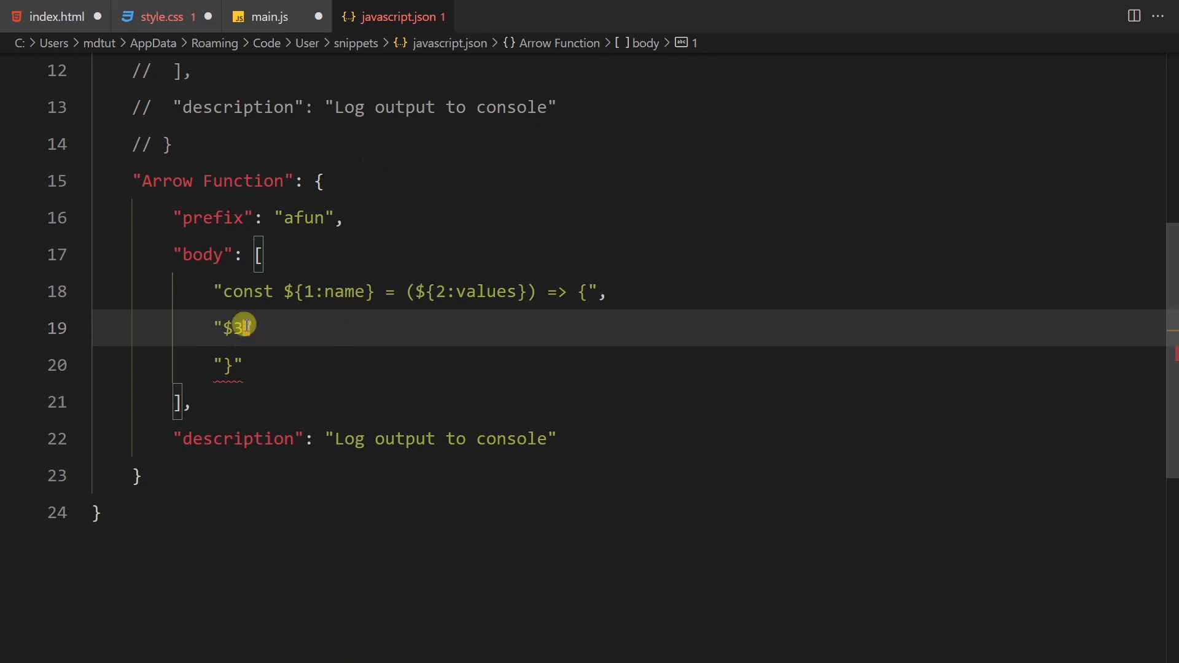
pyautogui.press('BackSpace')
pyautogui.press('BackSpace')
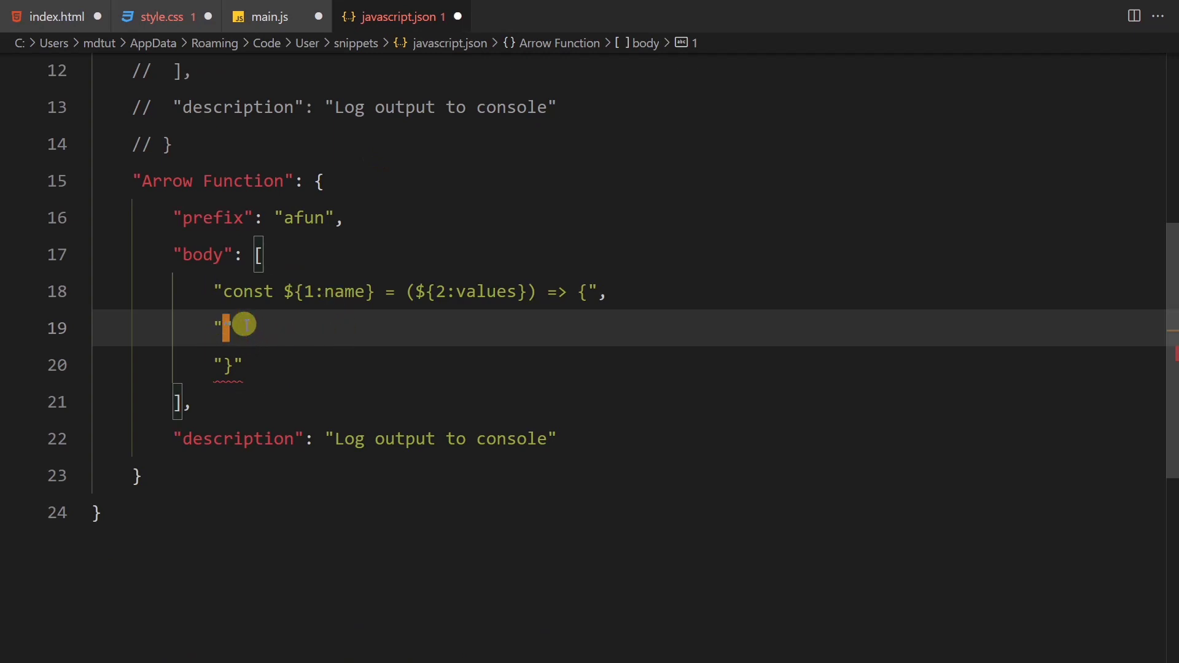
pyautogui.doubleClick(244, 324)
pyautogui.write('$3')
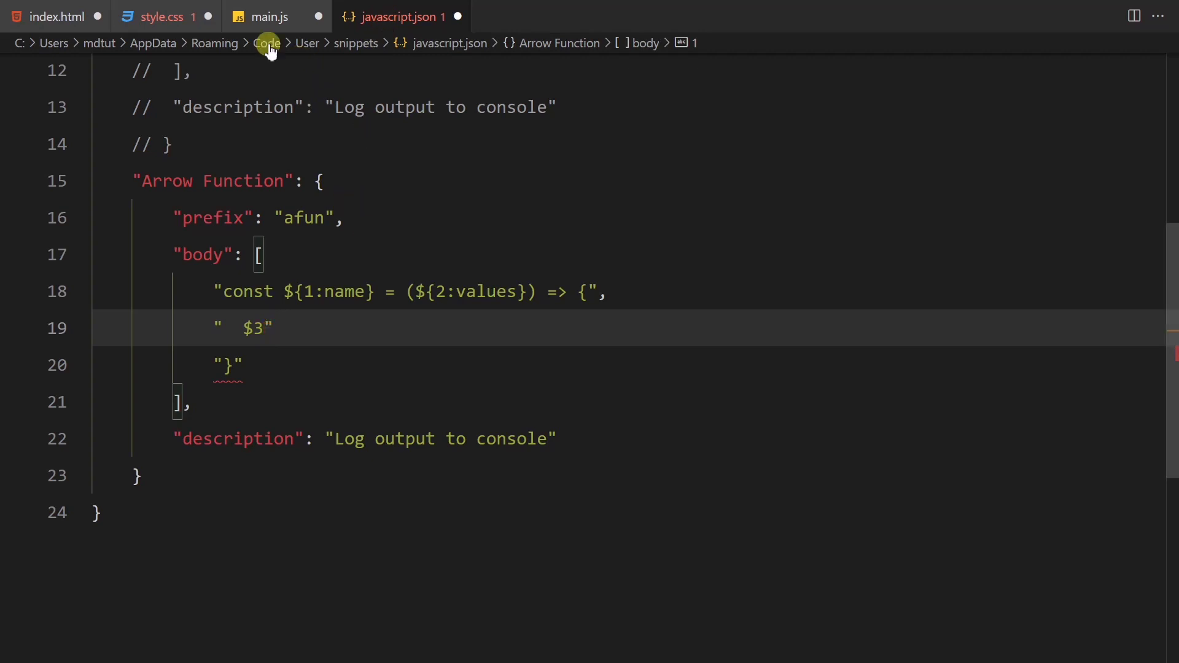
pyautogui.click(267, 17)
# Delete lines 1–10 of test code and expand afun into a fresh const name = (values) => { } skeleton.
pyautogui.click(138, 403)
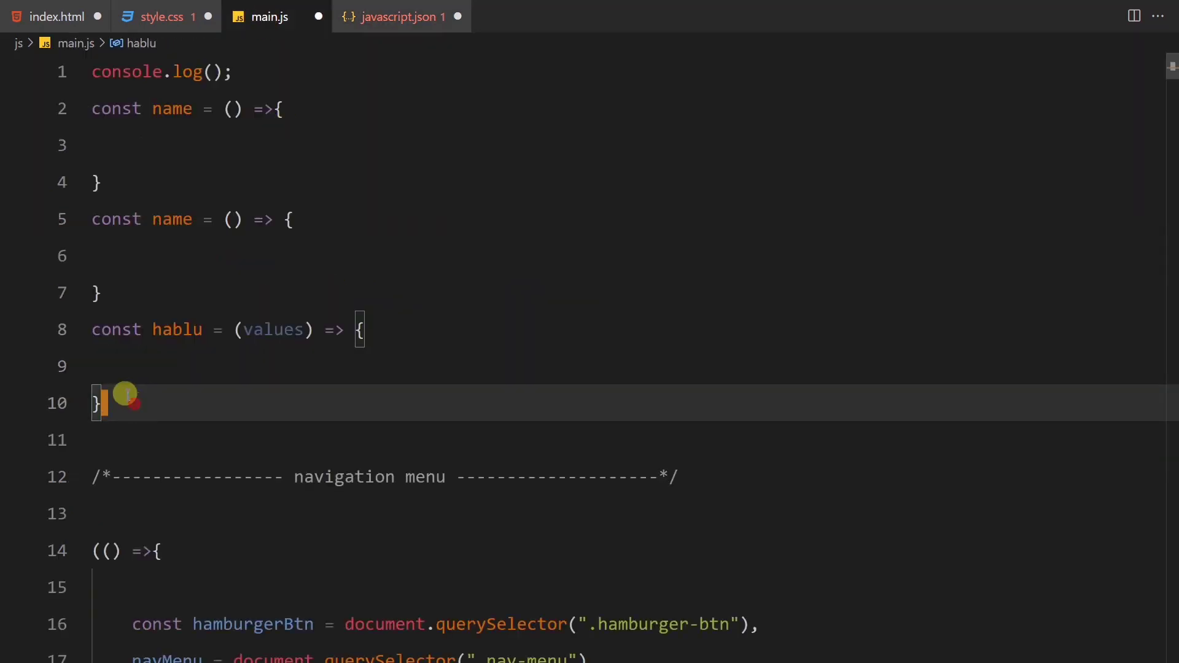
pyautogui.moveTo(106, 402); pyautogui.dragTo(80, 74)
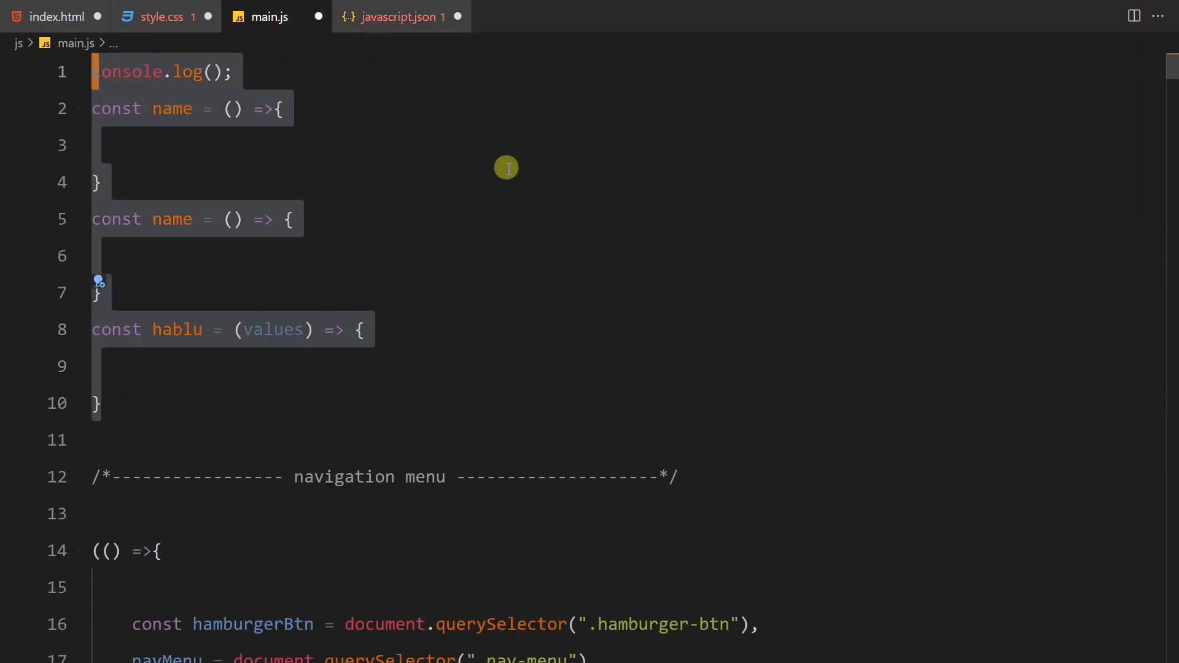
pyautogui.press('Delete')
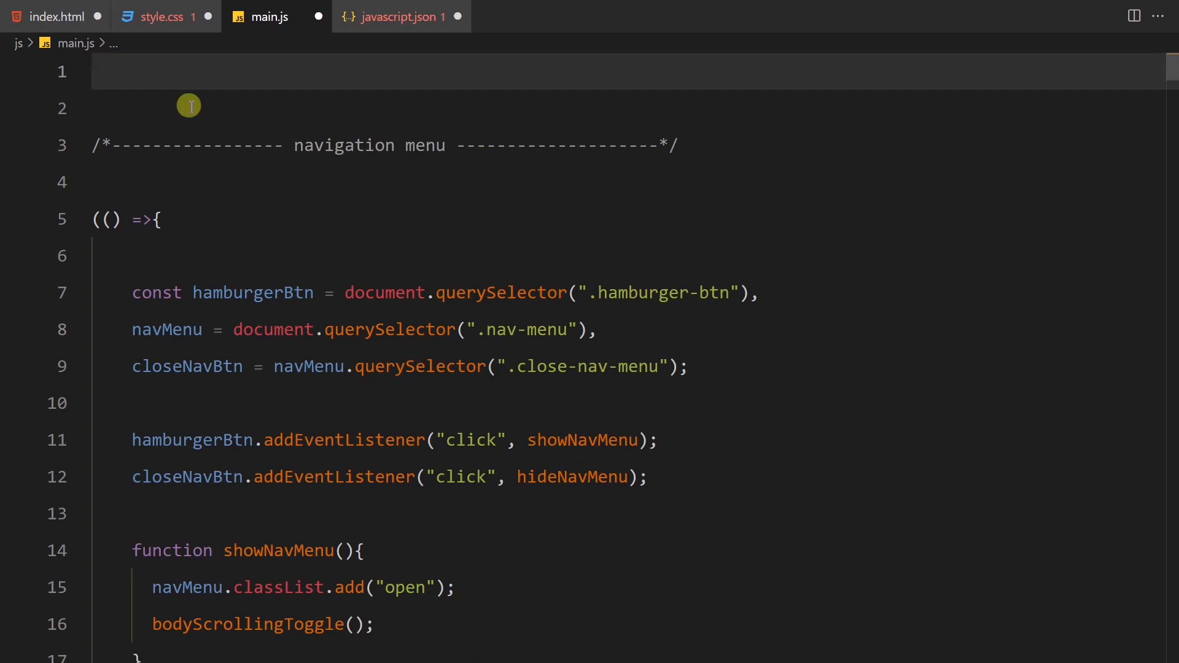
pyautogui.write('afun')
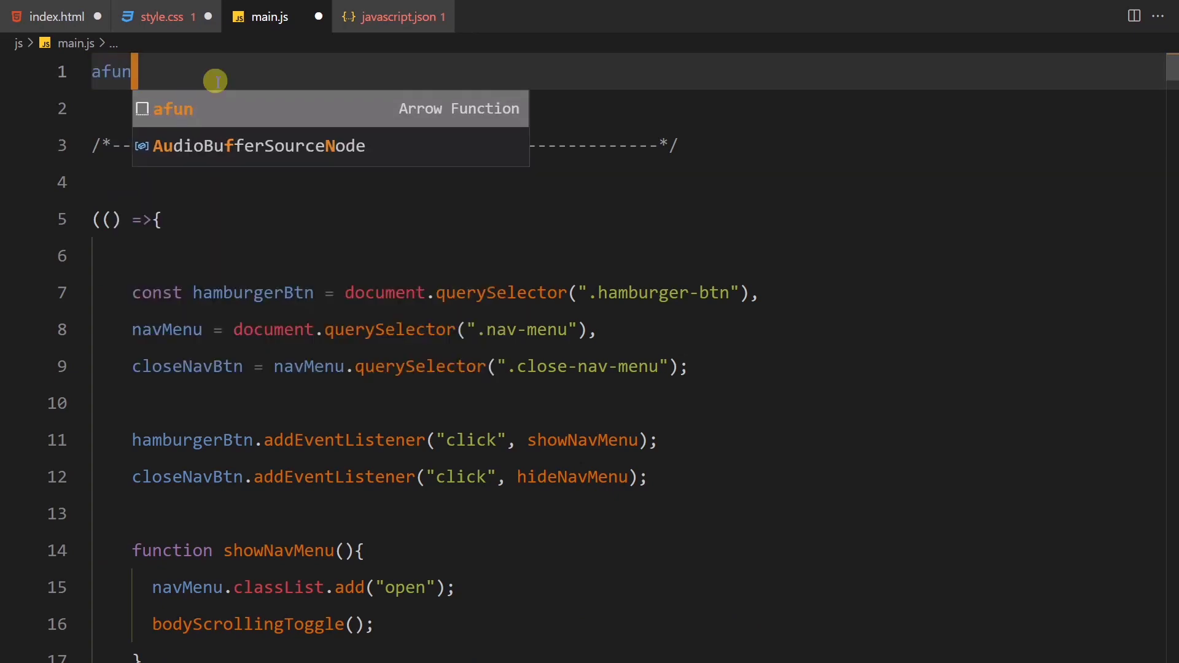
pyautogui.press('Tab')
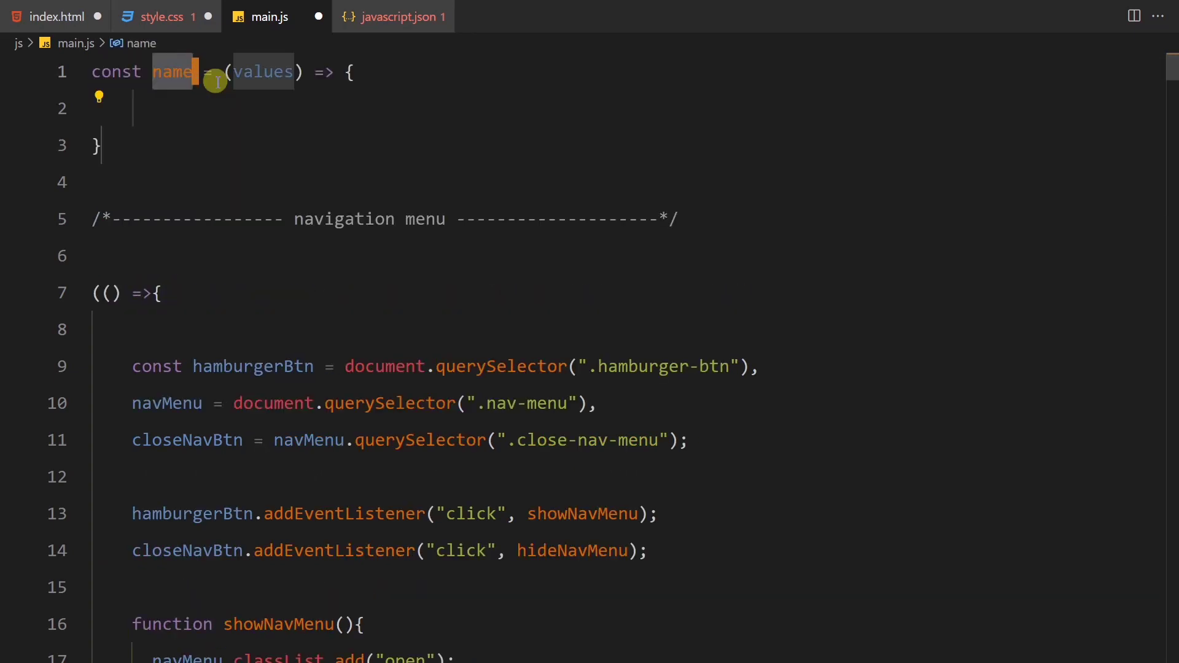
pyautogui.press('Tab')
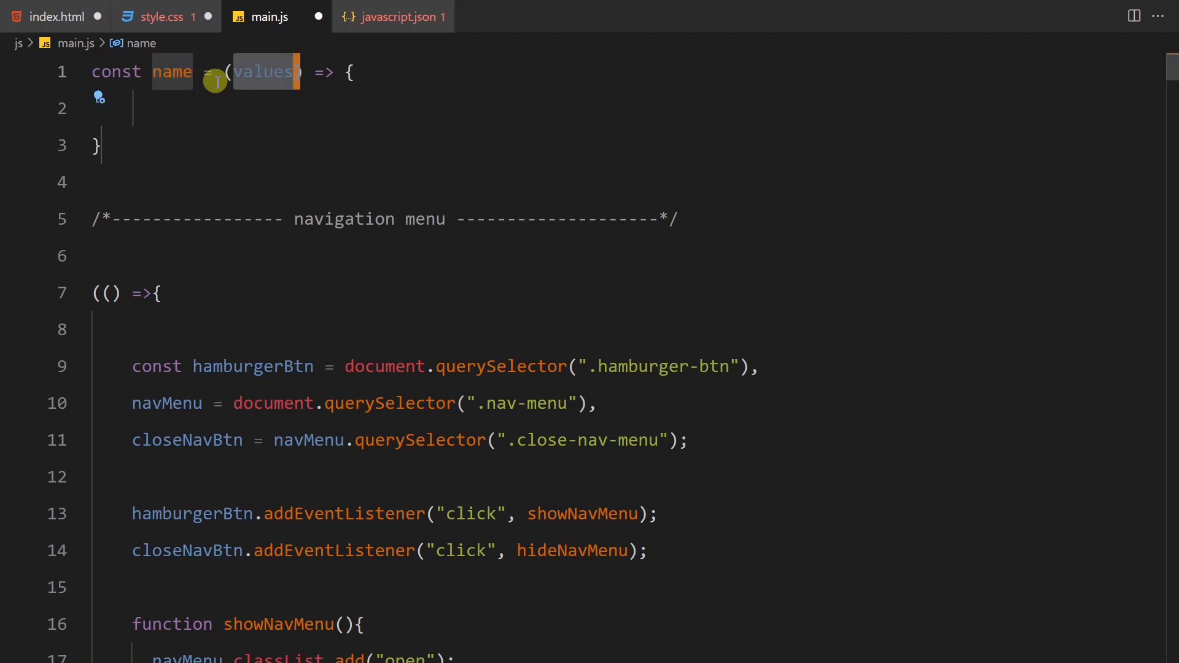
pyautogui.press('Tab')
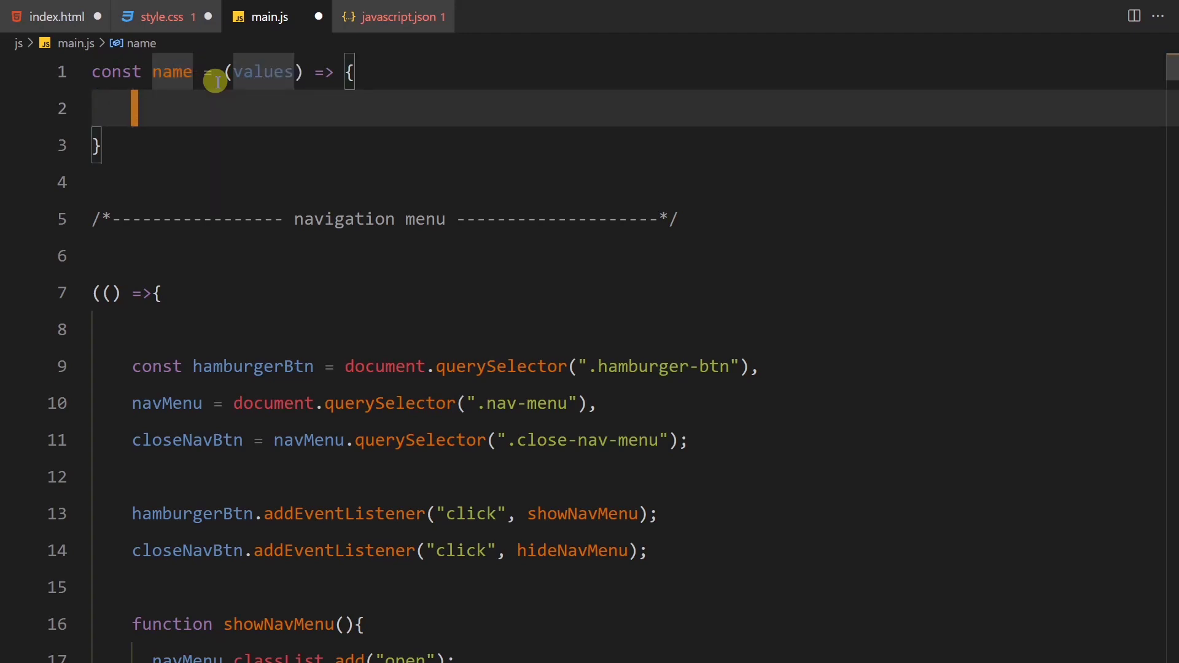